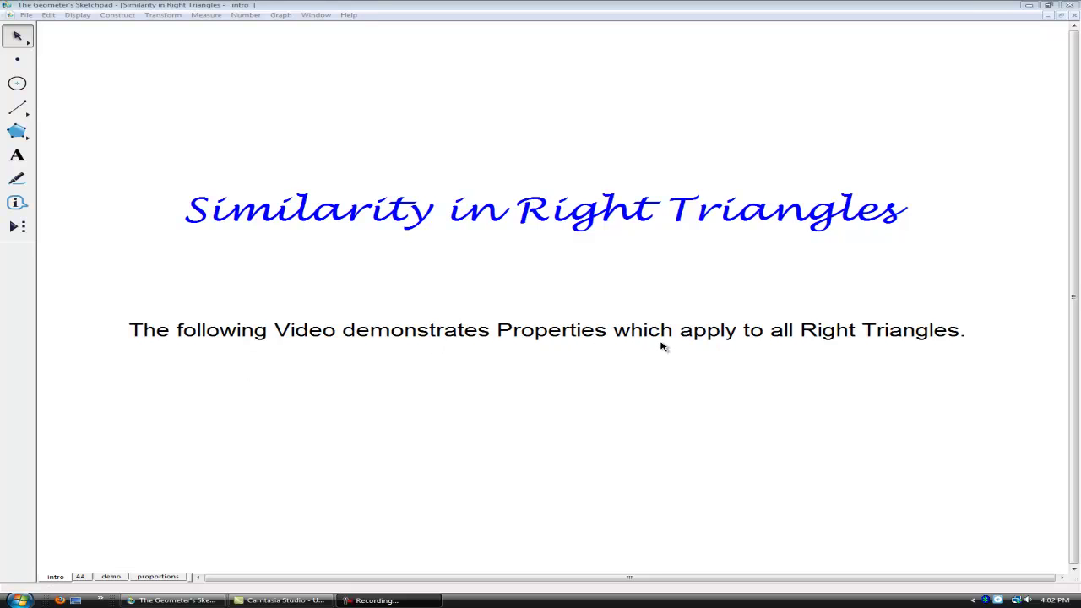
# Switch to the AA page showing the right triangle split by its altitude
pyautogui.click(81, 577)
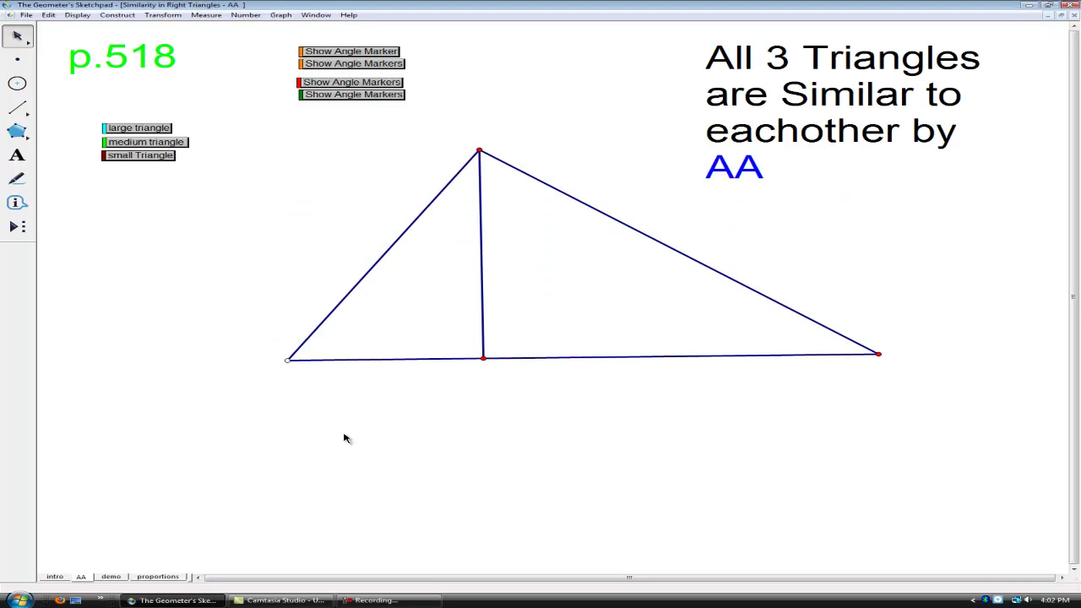
pyautogui.click(353, 52)
pyautogui.click(349, 52)
pyautogui.click(331, 53)
pyautogui.click(497, 86)
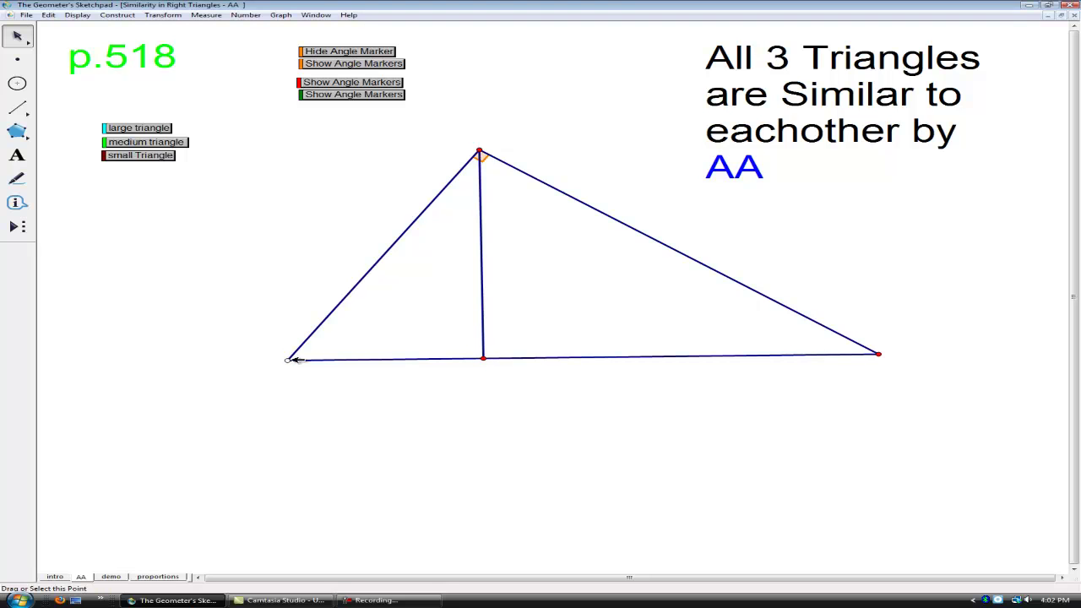
pyautogui.click(336, 65)
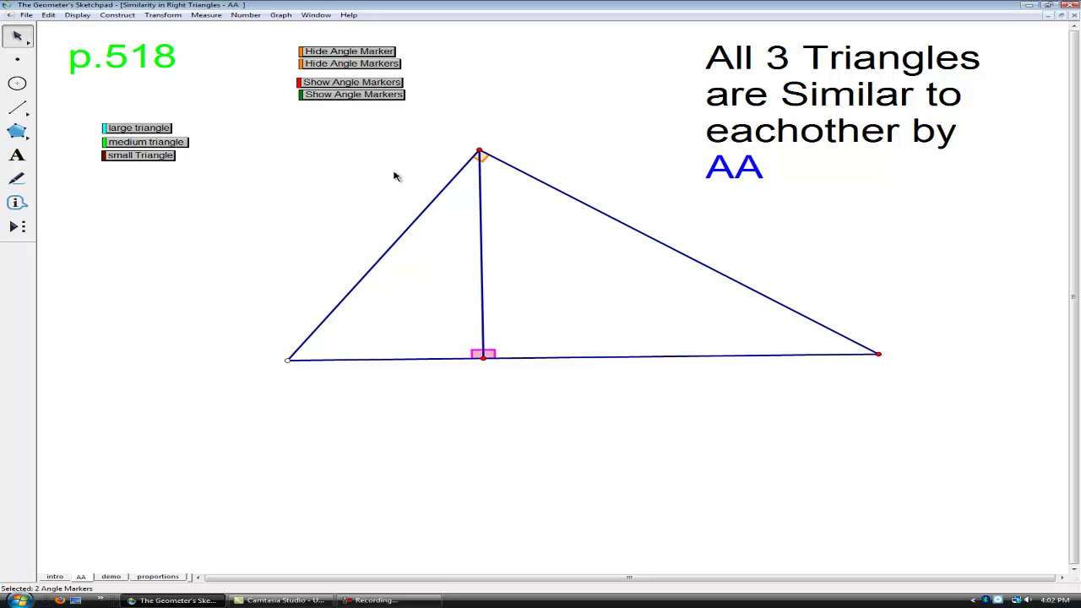
pyautogui.click(535, 101)
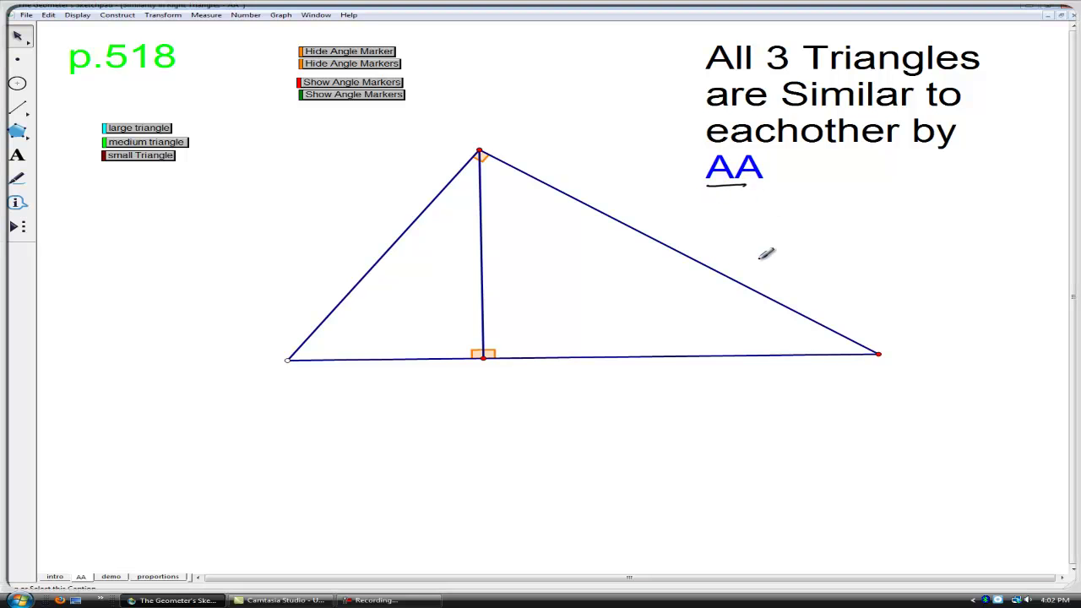
pyautogui.moveTo(738, 186); pyautogui.dragTo(749, 181)
pyautogui.hotkey('ctrl', 'z')
pyautogui.rightClick(650, 457)
pyautogui.click(655, 446)
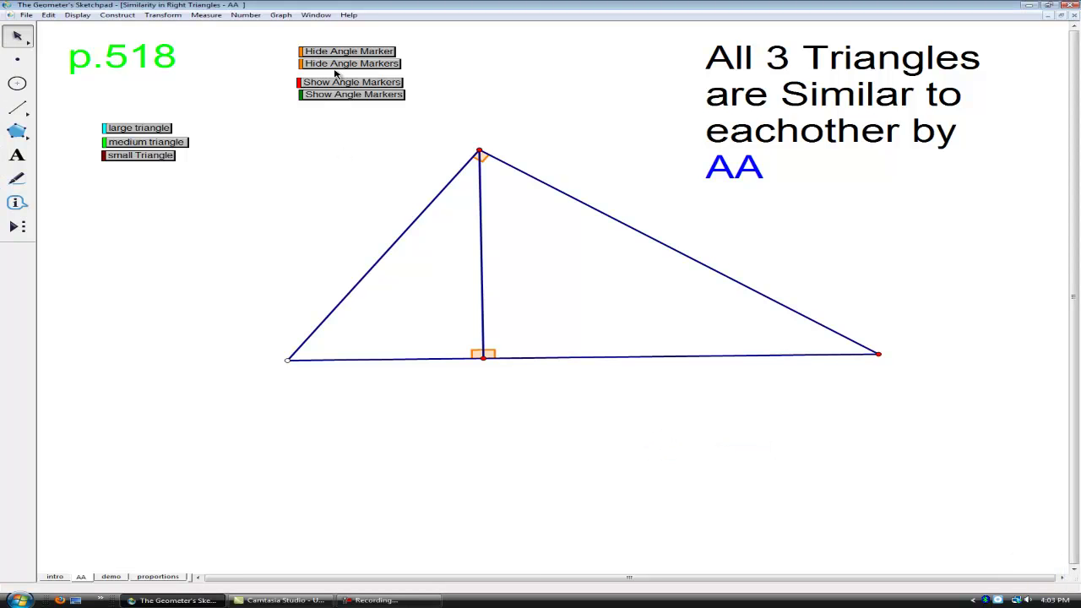
pyautogui.click(329, 66)
pyautogui.click(322, 53)
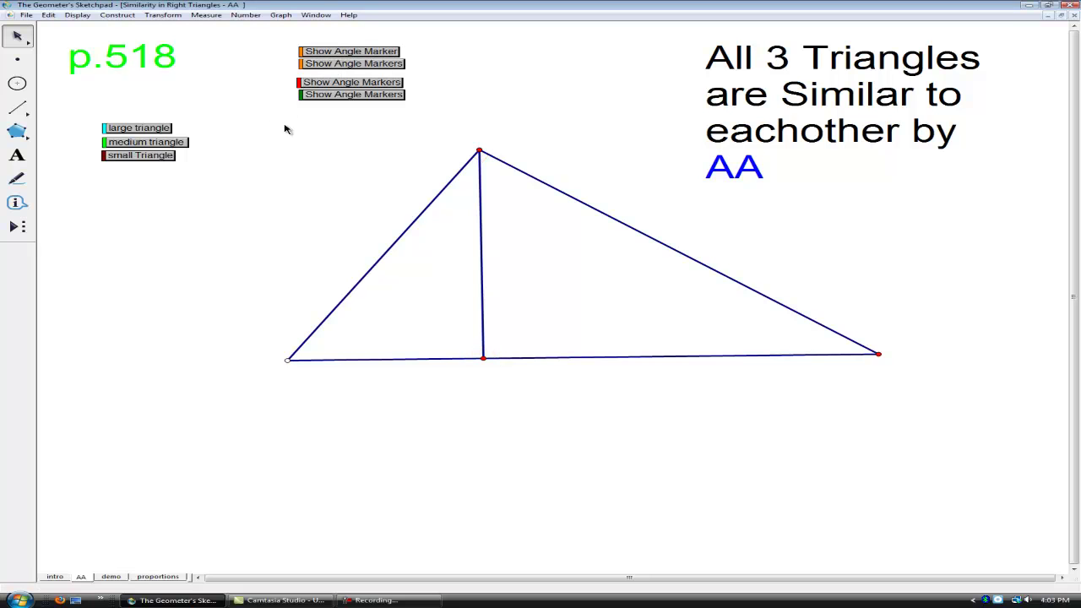
# Show the red angle markers and sketch the sub-triangles and large triangle in ink, then erase
pyautogui.click(331, 84)
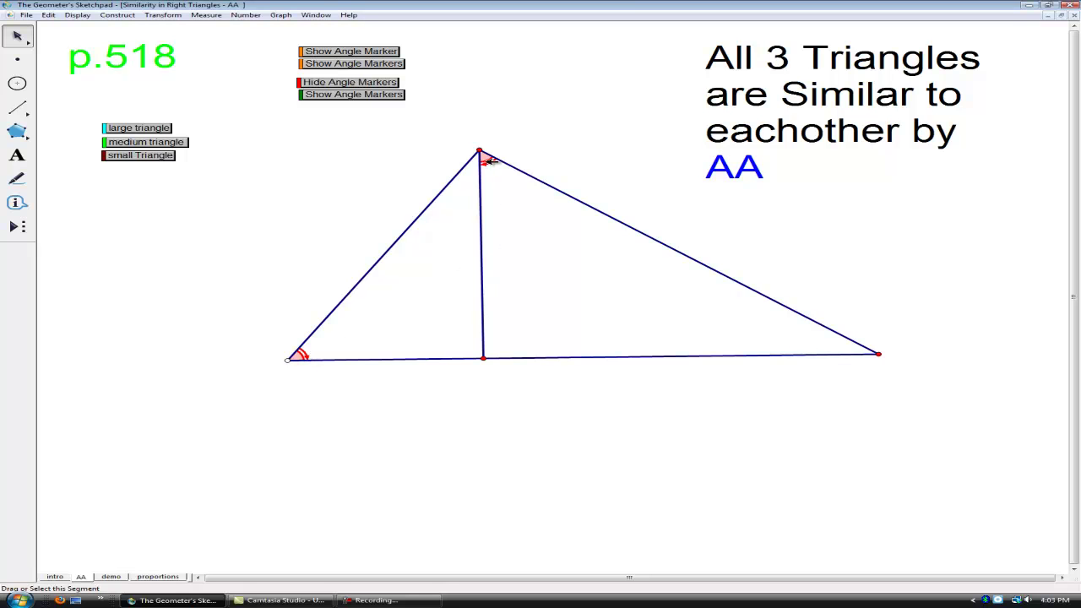
pyautogui.moveTo(291, 356); pyautogui.dragTo(338, 349)
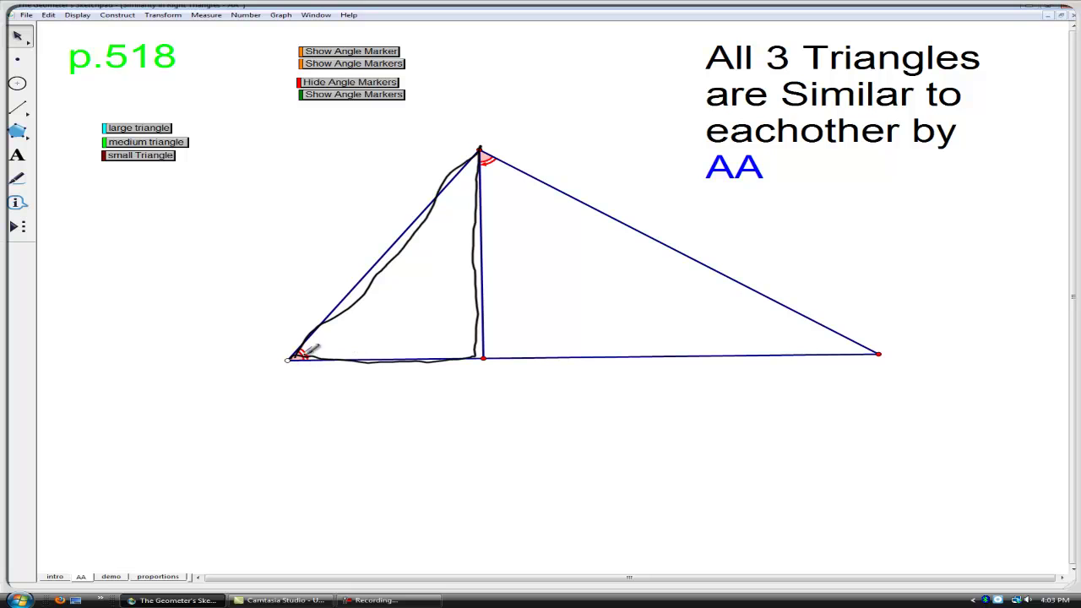
pyautogui.moveTo(309, 370); pyautogui.dragTo(315, 369)
pyautogui.moveTo(457, 362); pyautogui.dragTo(486, 340)
pyautogui.moveTo(290, 359)
pyautogui.mouseDown()
pyautogui.moveTo(465, 151)
pyautogui.moveTo(574, 176)
pyautogui.moveTo(836, 311)
pyautogui.moveTo(695, 364)
pyautogui.moveTo(294, 368)
pyautogui.mouseUp()
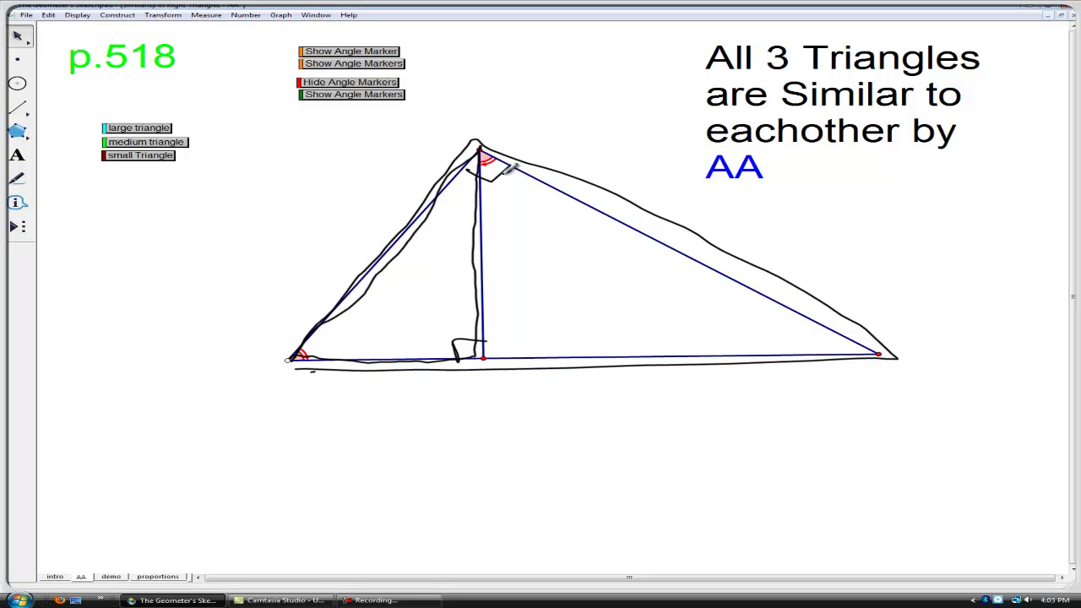
pyautogui.press('e')
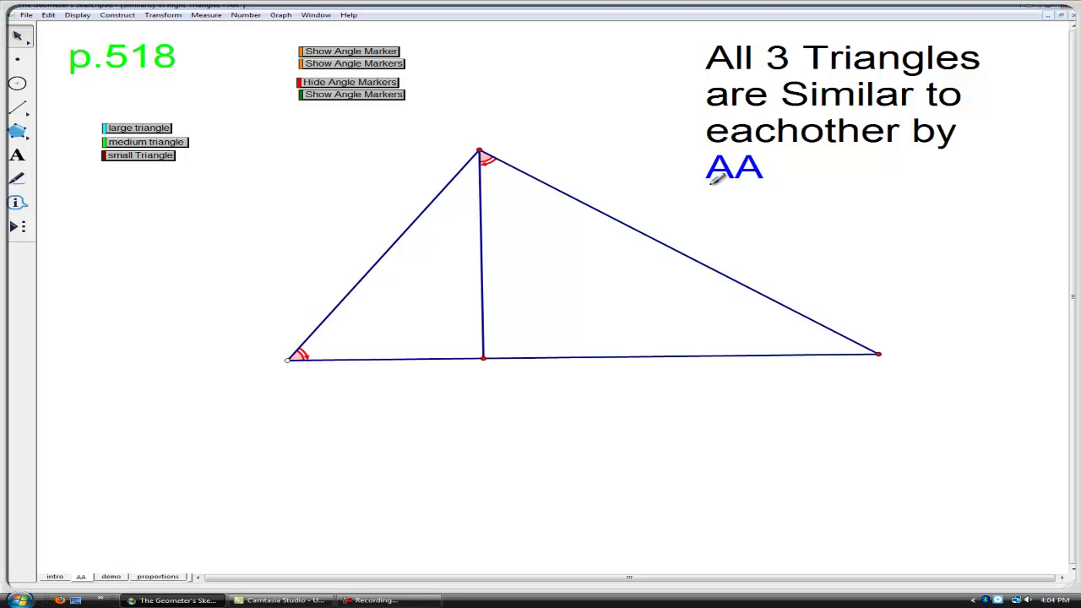
# Underline AA and outline the small and whole triangles in ink, then clear the ink
pyautogui.moveTo(706, 182); pyautogui.dragTo(764, 187)
pyautogui.moveTo(447, 202)
pyautogui.mouseDown()
pyautogui.moveTo(375, 310)
pyautogui.moveTo(454, 272)
pyautogui.moveTo(446, 207)
pyautogui.mouseUp()
pyautogui.moveTo(474, 167)
pyautogui.mouseDown()
pyautogui.moveTo(374, 306)
pyautogui.moveTo(694, 285)
pyautogui.moveTo(410, 140)
pyautogui.mouseUp()
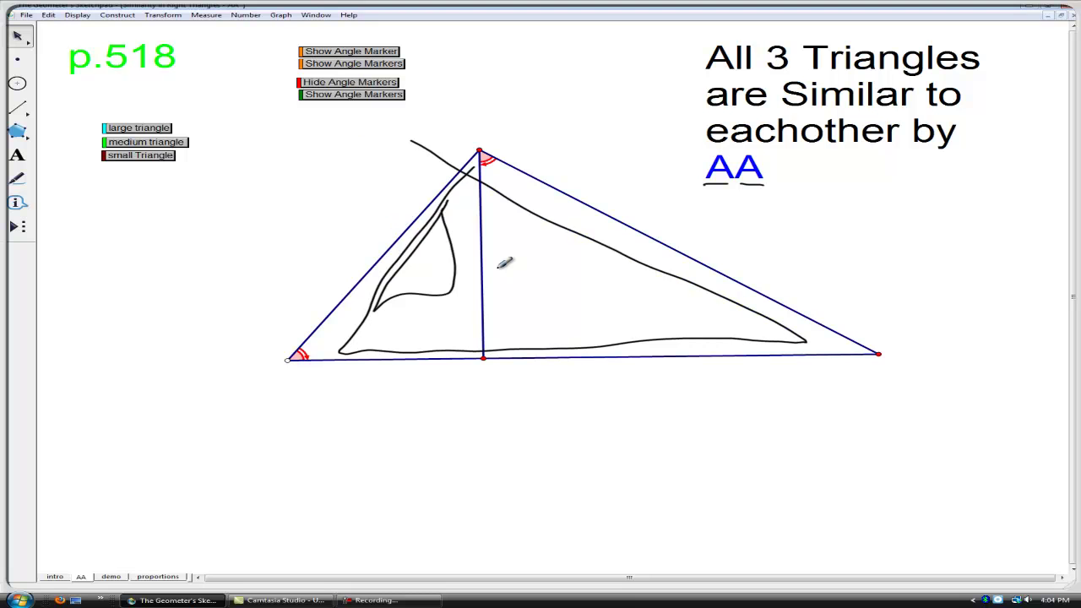
pyautogui.press('Escape')
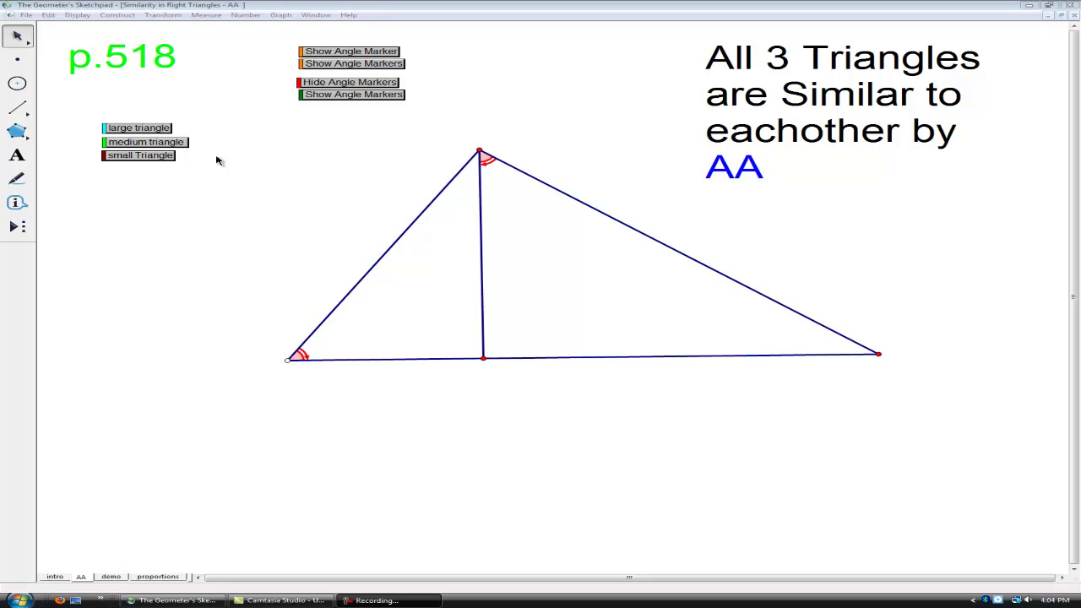
# Fill and unfill the large and small triangles, then hide the red angle markers
pyautogui.click(134, 131)
pyautogui.click(140, 242)
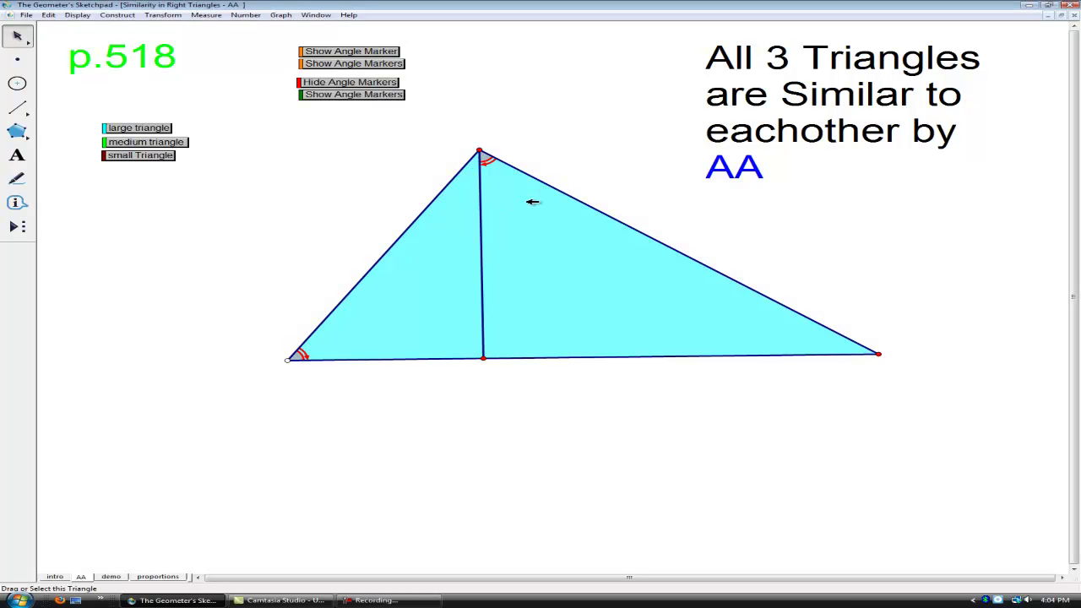
pyautogui.click(133, 157)
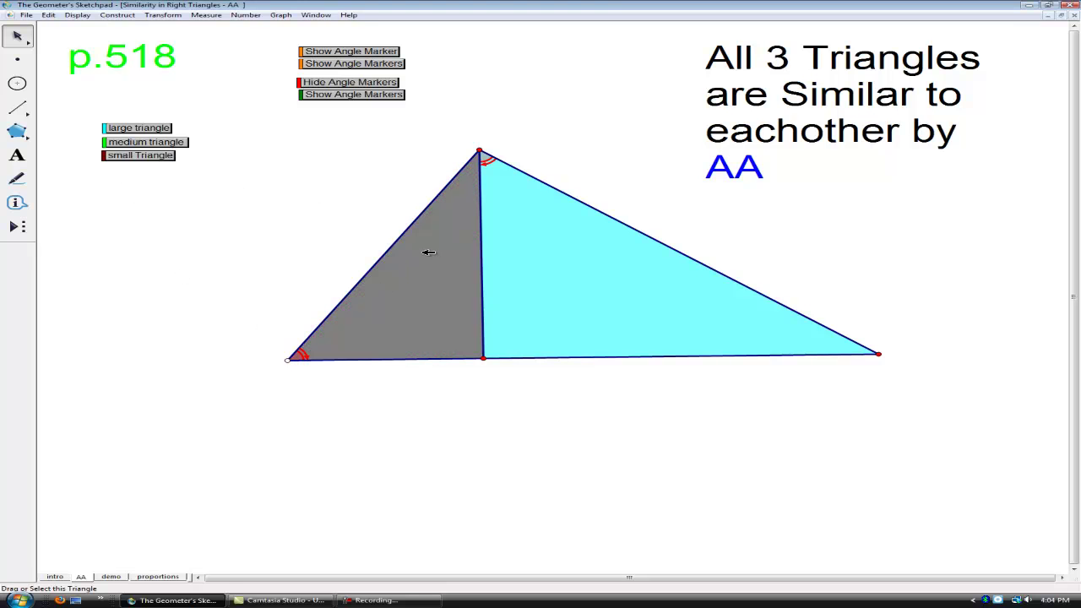
pyautogui.click(139, 129)
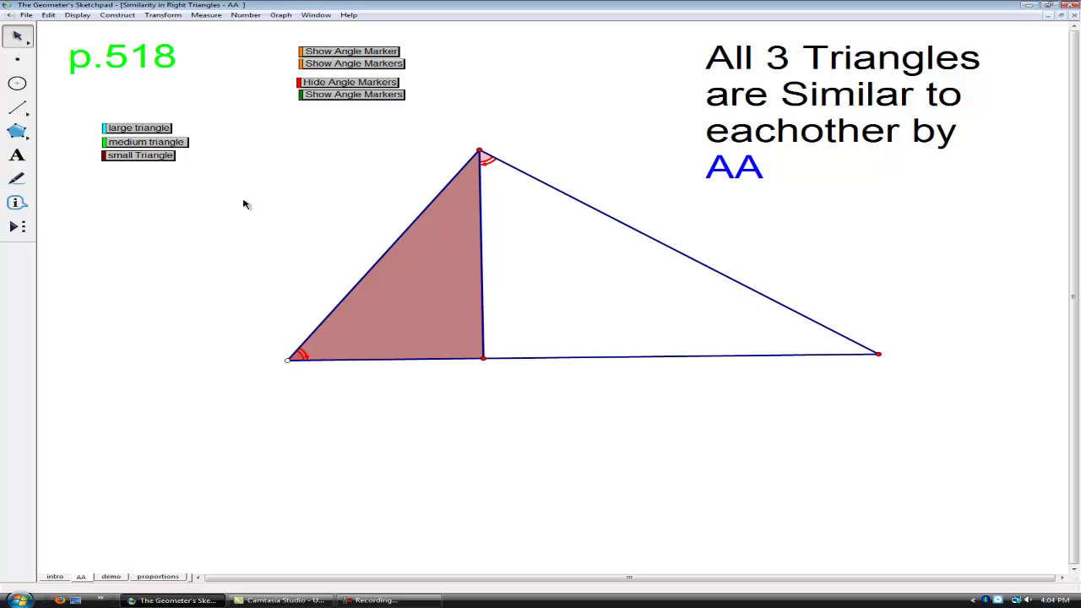
pyautogui.click(149, 156)
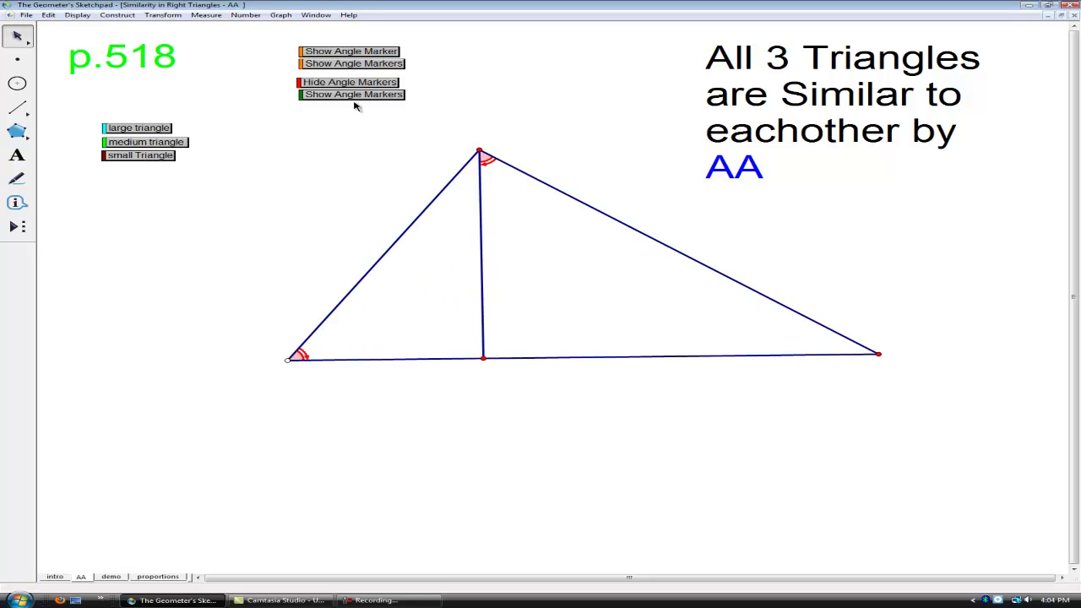
pyautogui.click(321, 85)
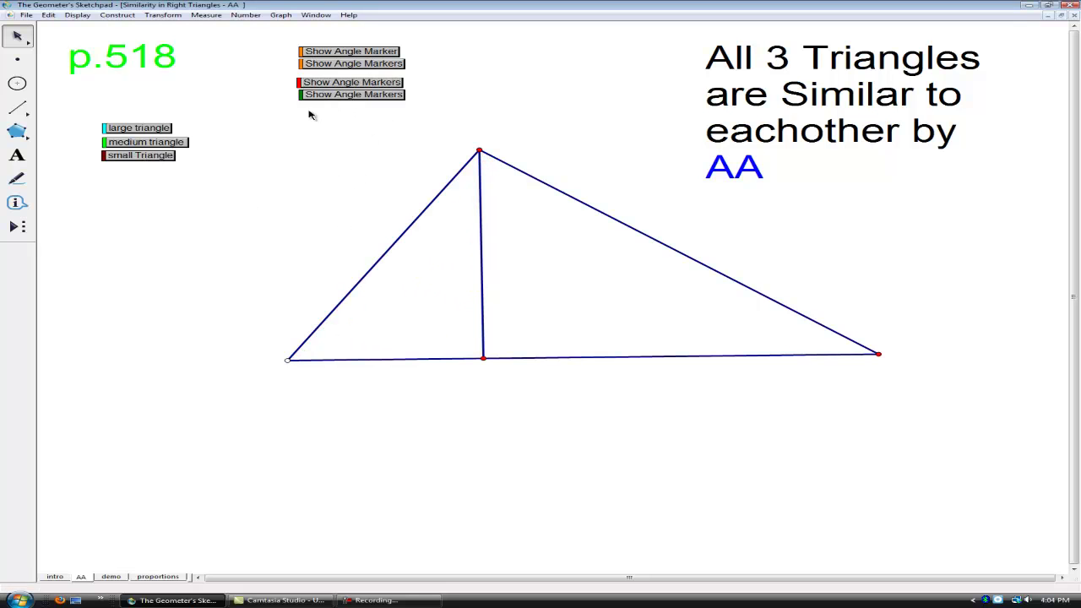
# Show the green angle markers and orange right-angle marker, sketching small and medium triangles in ink
pyautogui.click(347, 100)
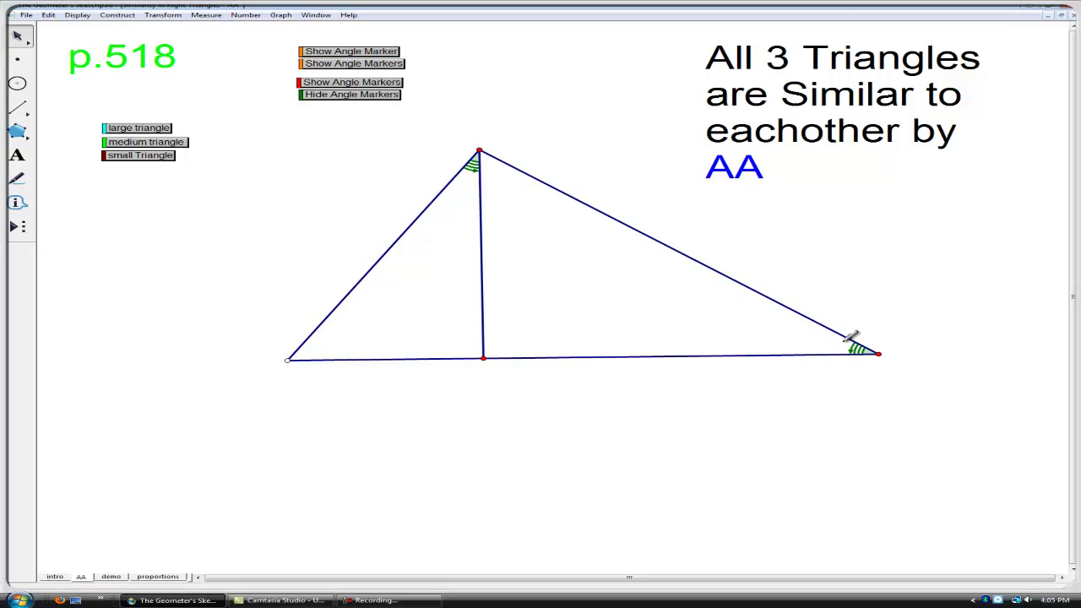
pyautogui.click(384, 66)
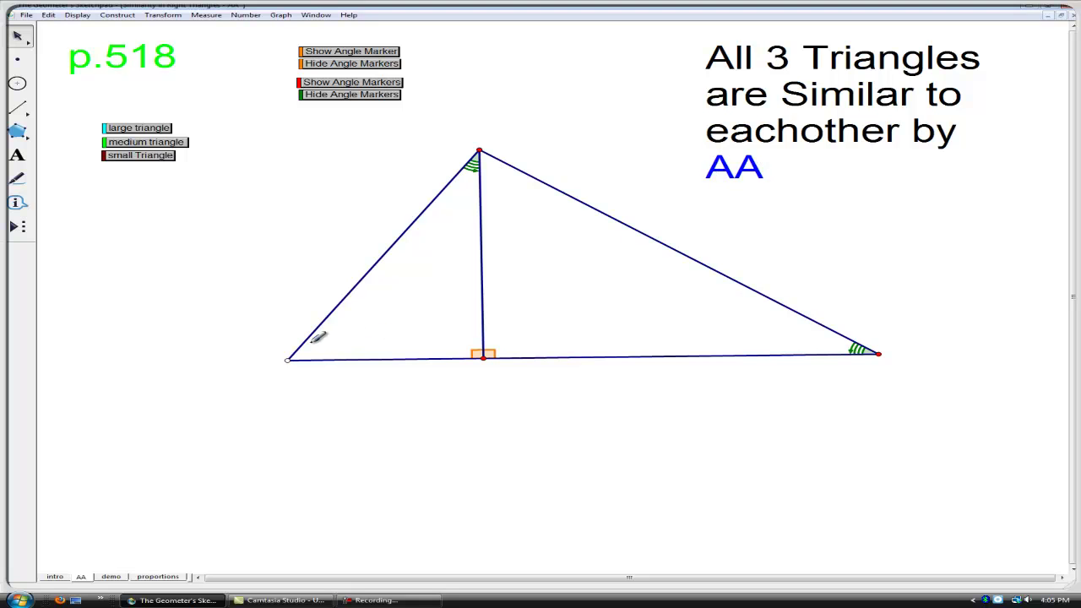
pyautogui.moveTo(376, 287)
pyautogui.mouseDown()
pyautogui.moveTo(444, 201)
pyautogui.moveTo(453, 228)
pyautogui.moveTo(433, 336)
pyautogui.moveTo(347, 334)
pyautogui.mouseUp()
pyautogui.moveTo(499, 191)
pyautogui.mouseDown()
pyautogui.moveTo(500, 348)
pyautogui.moveTo(738, 350)
pyautogui.moveTo(504, 196)
pyautogui.mouseUp()
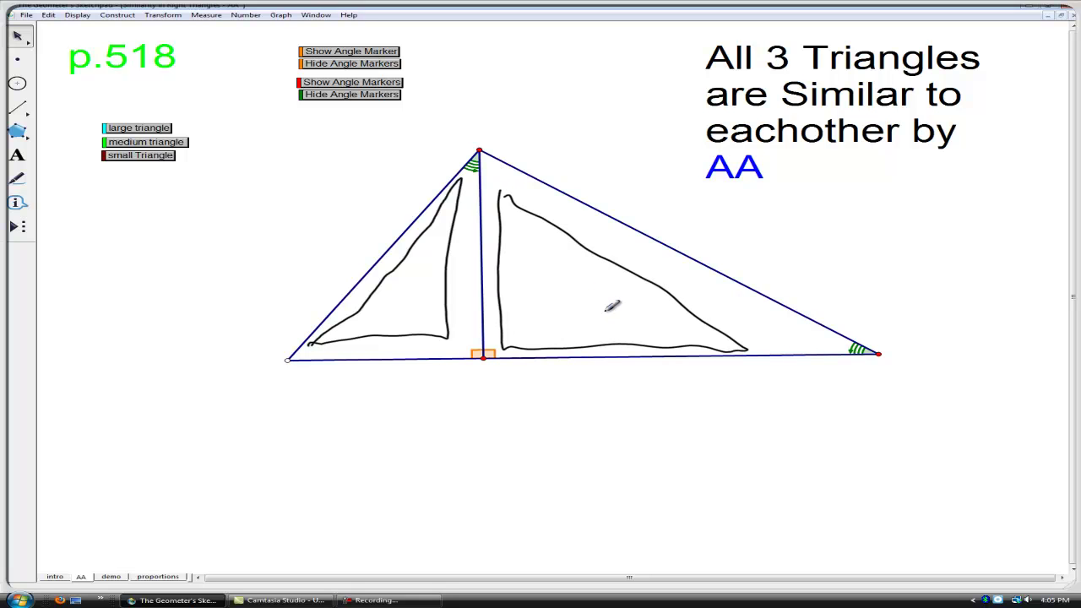
pyautogui.press('Escape')
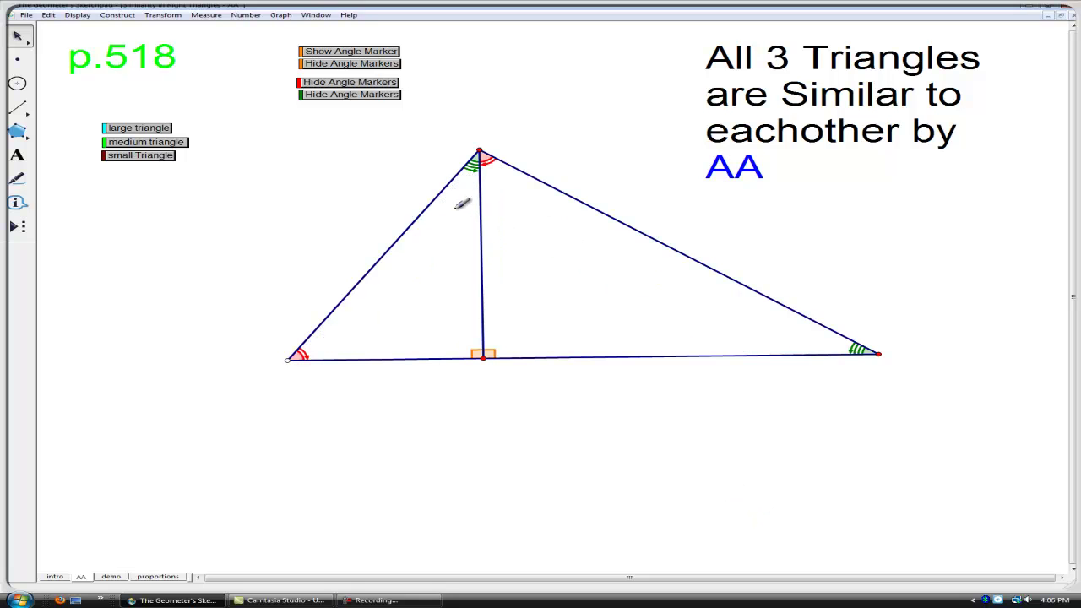
# Cycle the cyan large, small and green medium triangle fills off again, then go to the demo page
pyautogui.click(135, 132)
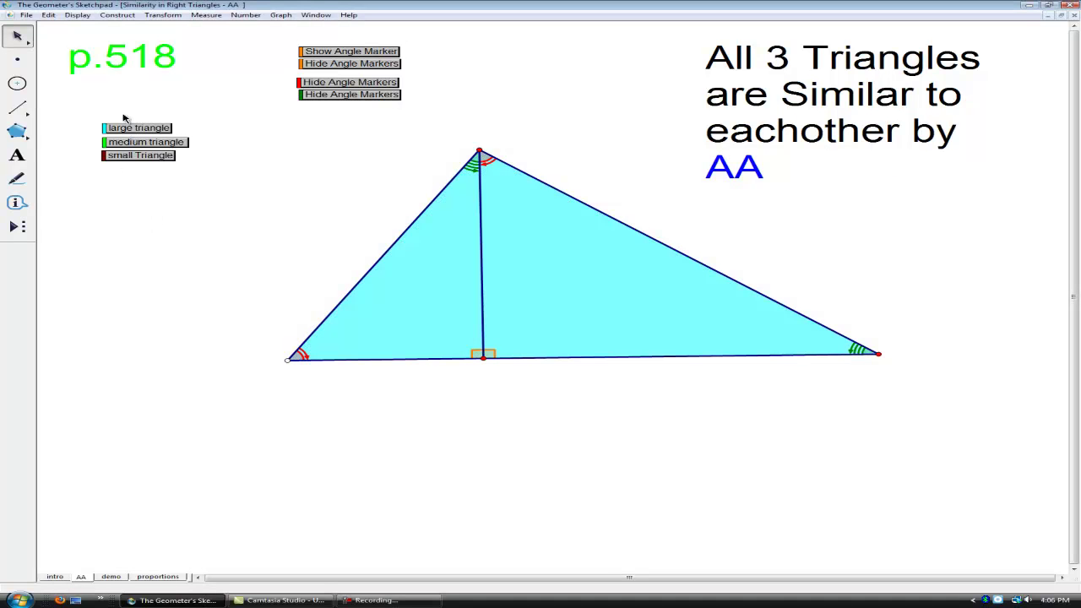
pyautogui.click(134, 133)
pyautogui.click(138, 156)
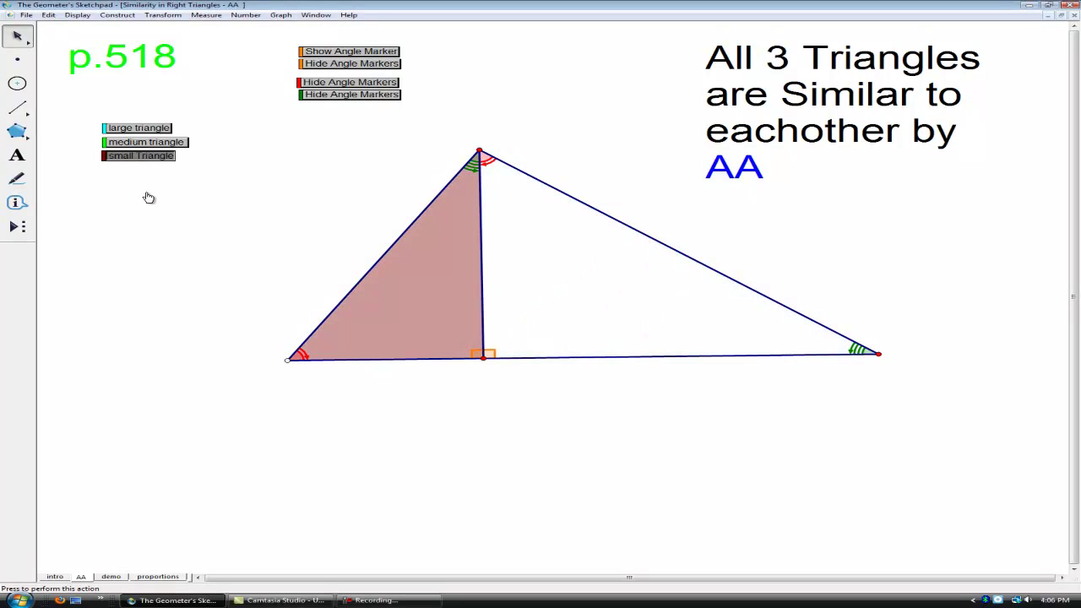
pyautogui.click(140, 144)
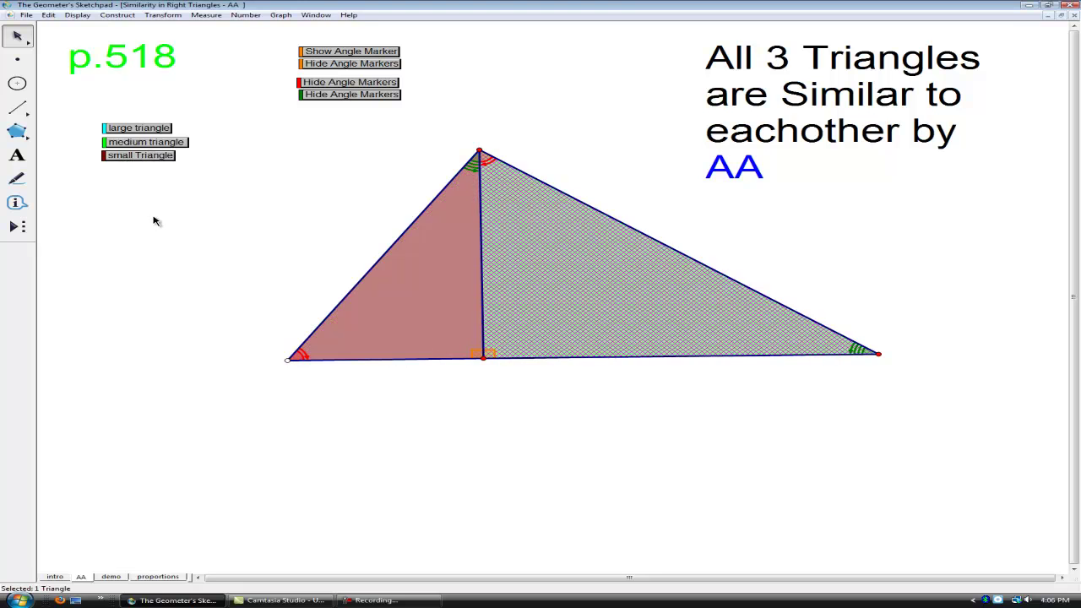
pyautogui.click(127, 155)
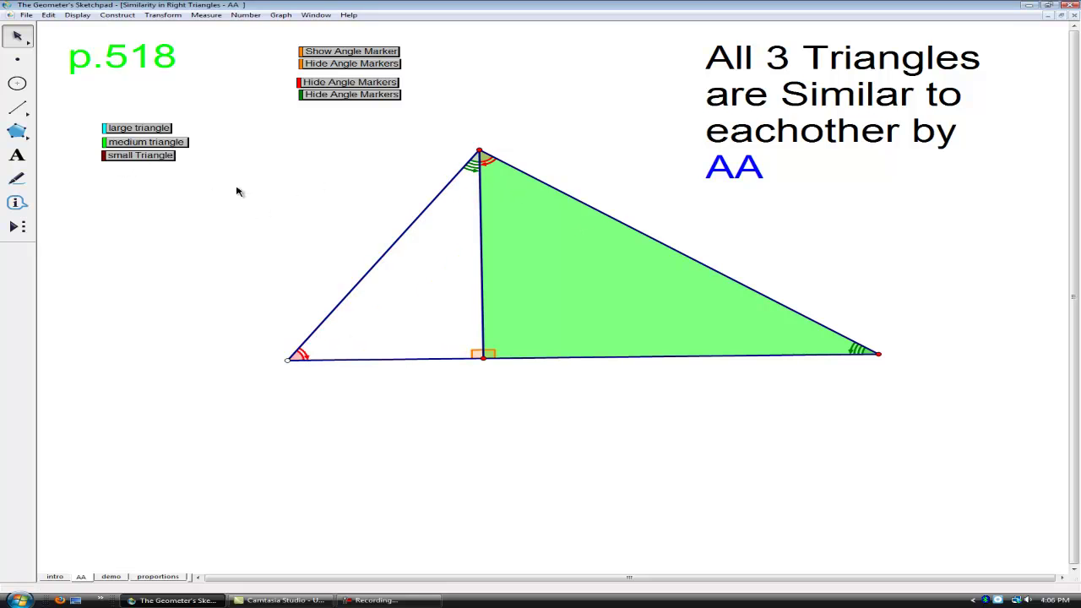
pyautogui.click(133, 131)
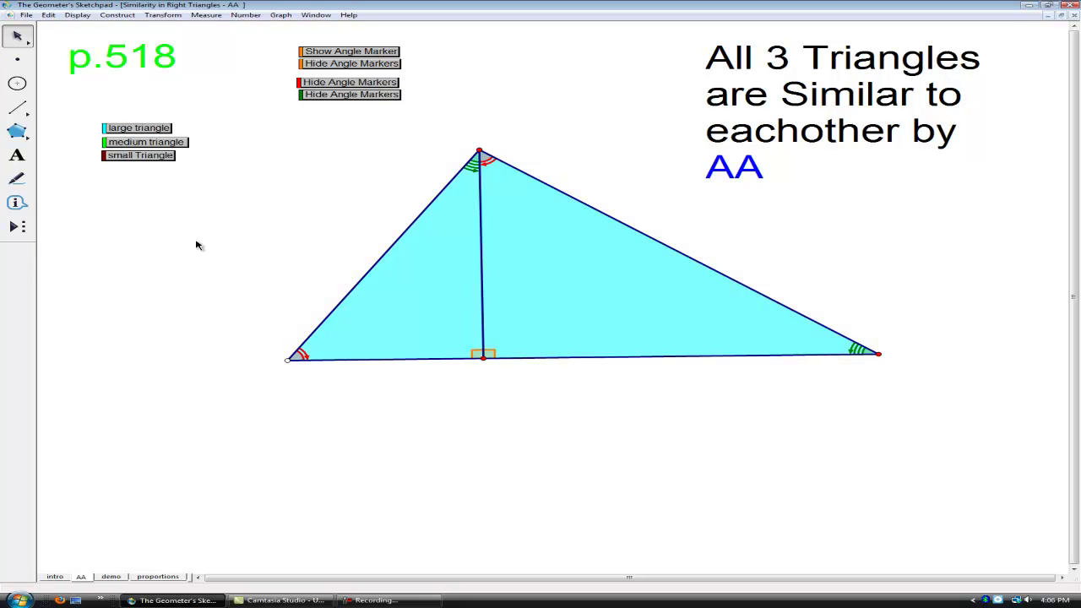
pyautogui.click(141, 131)
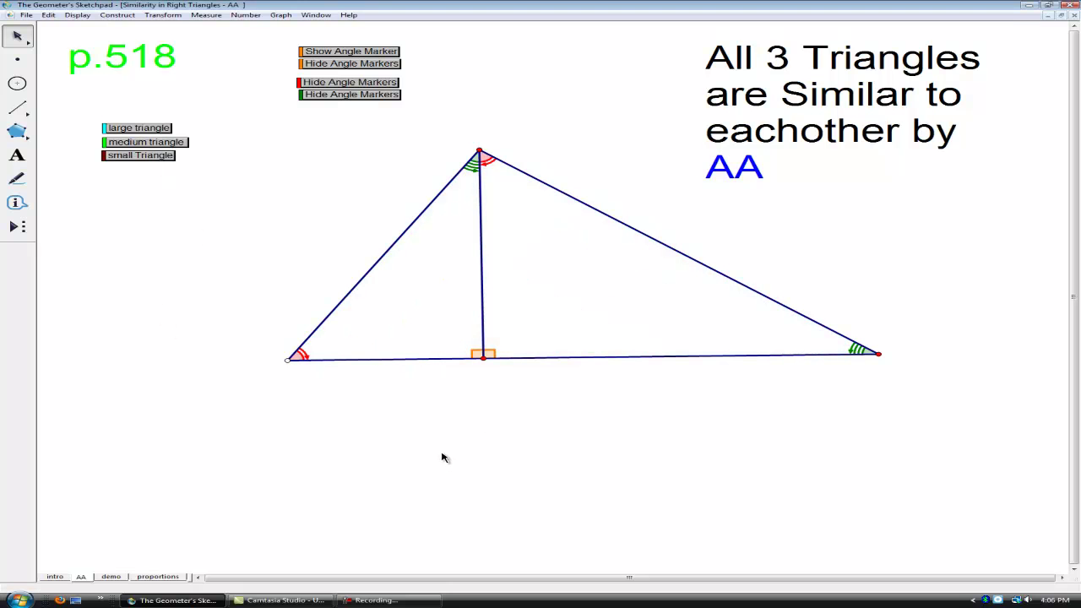
pyautogui.click(110, 577)
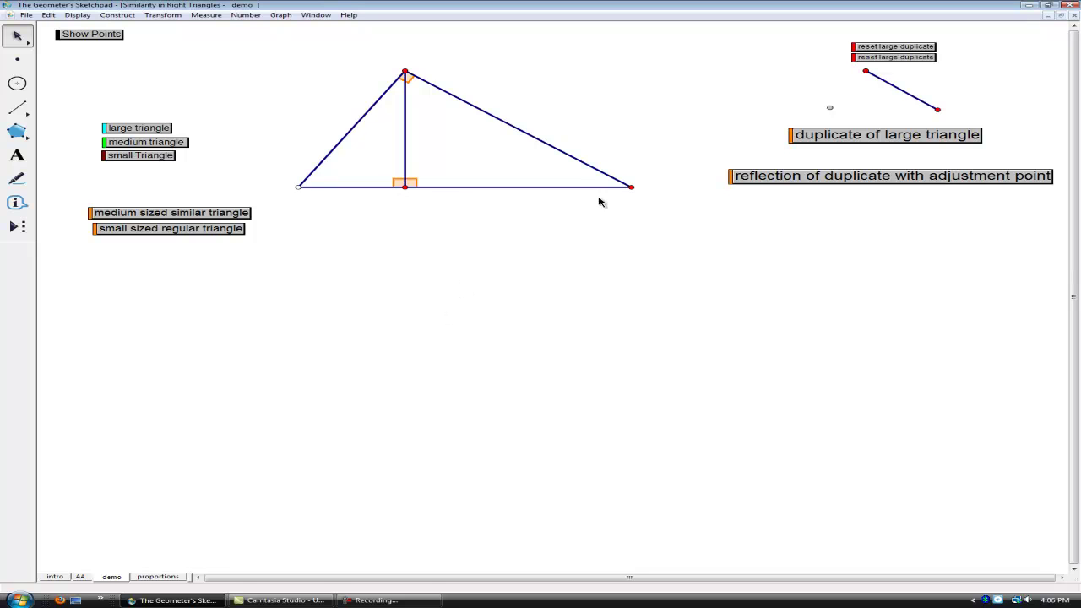
# Toggle the large triangle's cyan fill off and reset the large duplicate
pyautogui.click(118, 128)
pyautogui.click(150, 85)
pyautogui.click(154, 129)
pyautogui.click(870, 56)
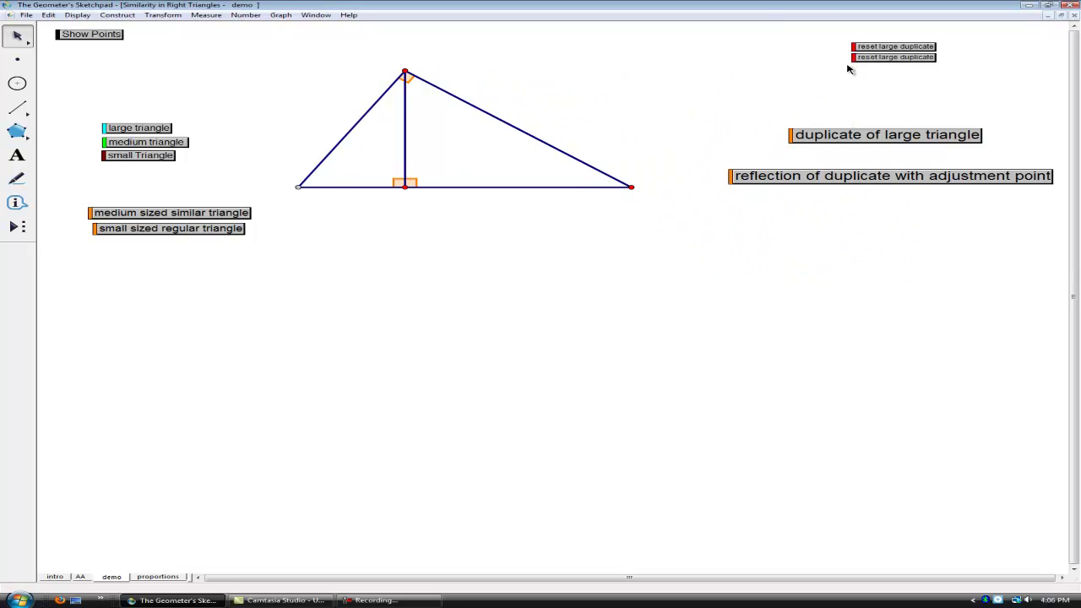
# Drag a copy of the large triangle to the right, rotate it by its vertex, and reflect it
pyautogui.moveTo(472, 164)
pyautogui.mouseDown()
pyautogui.moveTo(586, 231)
pyautogui.moveTo(808, 335)
pyautogui.mouseUp()
pyautogui.click(518, 287)
pyautogui.moveTo(627, 357); pyautogui.dragTo(779, 301)
pyautogui.click(842, 177)
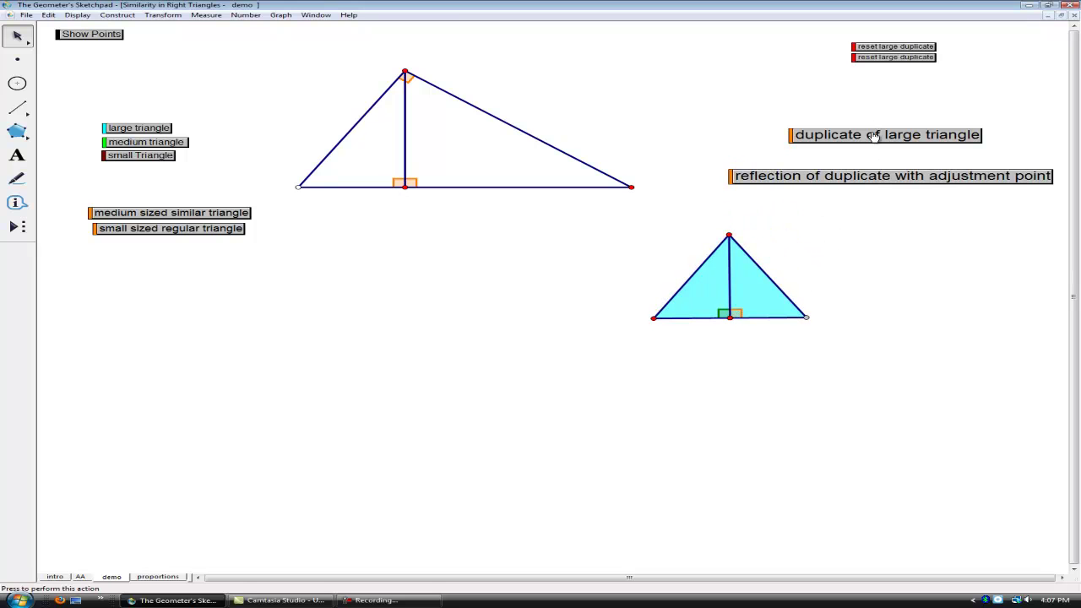
# Merge the copy's vertex onto the altitude foot and animate it onto the medium and small triangles
pyautogui.keyDown('shift'); pyautogui.click(404, 186); pyautogui.keyUp('shift')
pyautogui.click(49, 15)
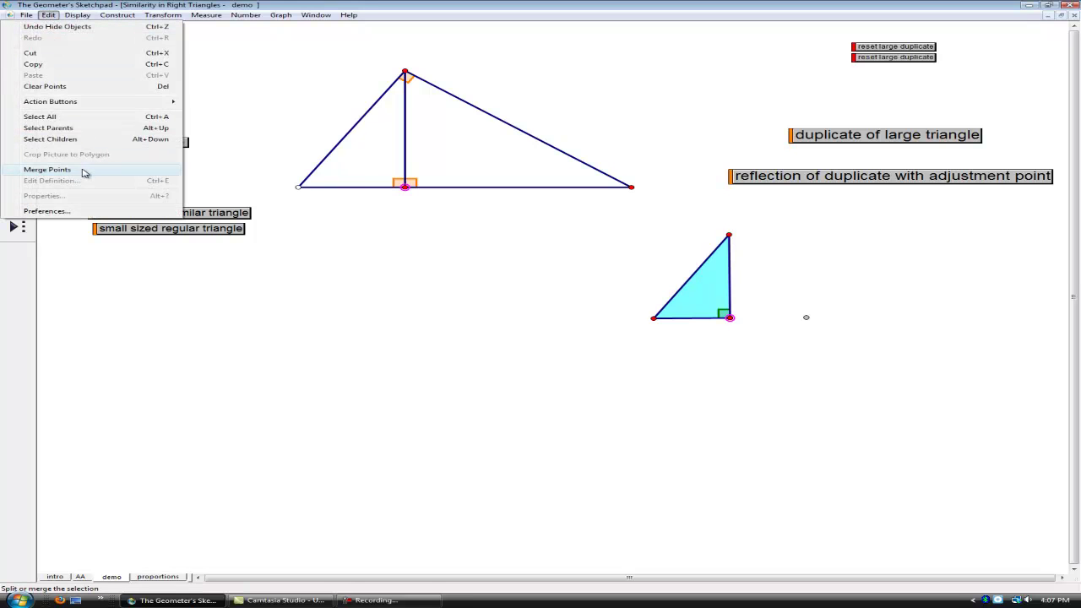
pyautogui.click(48, 170)
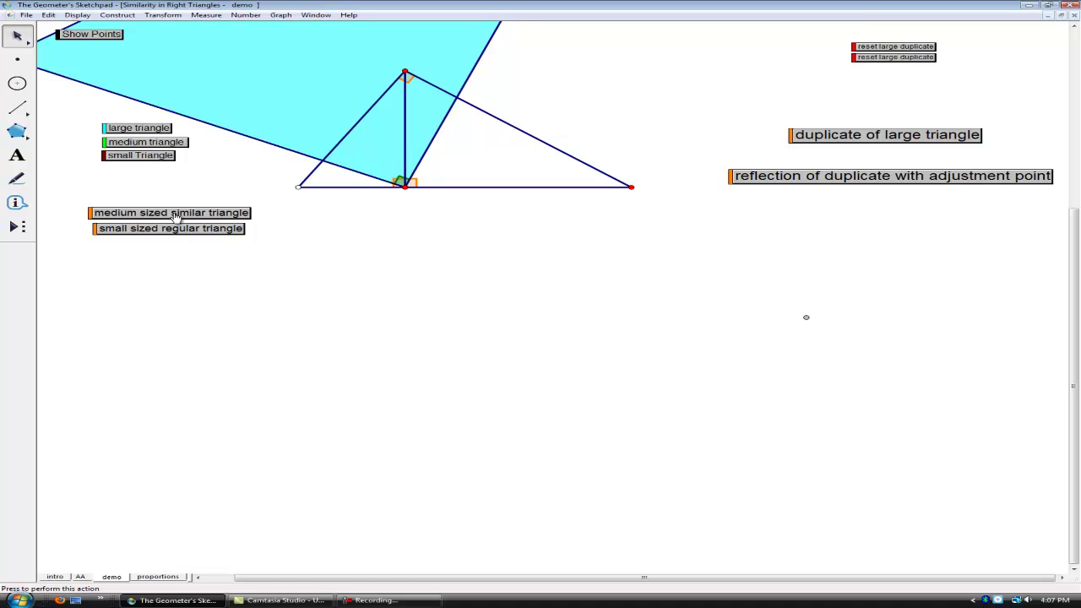
pyautogui.click(174, 216)
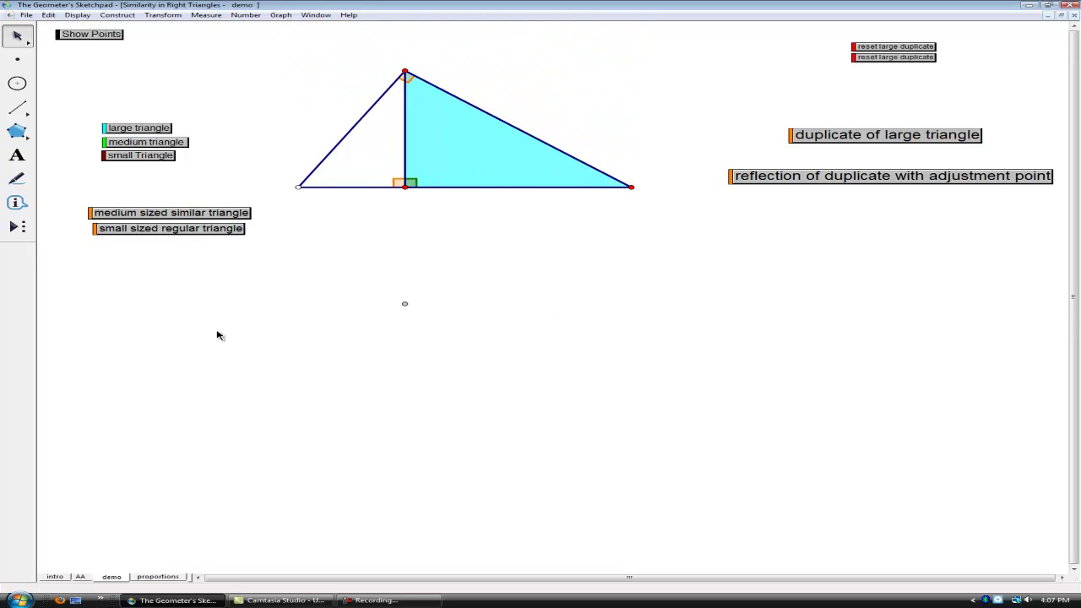
pyautogui.click(166, 233)
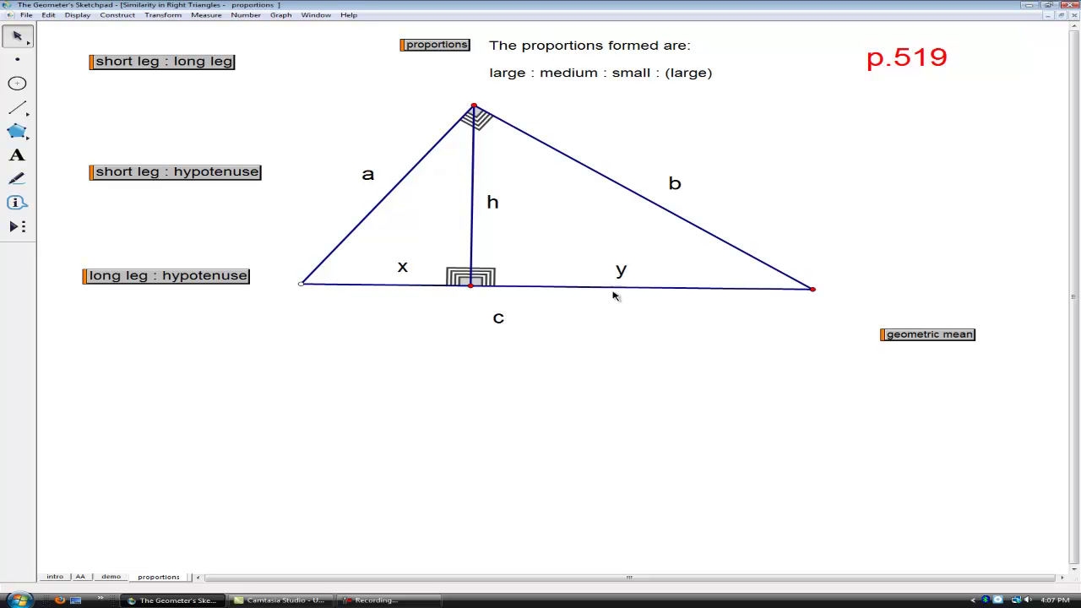
# Show the large : medium : small statement and reveal a/b = h/y = x/h, marking sides a and b
pyautogui.click(427, 46)
pyautogui.click(427, 46)
pyautogui.click(147, 73)
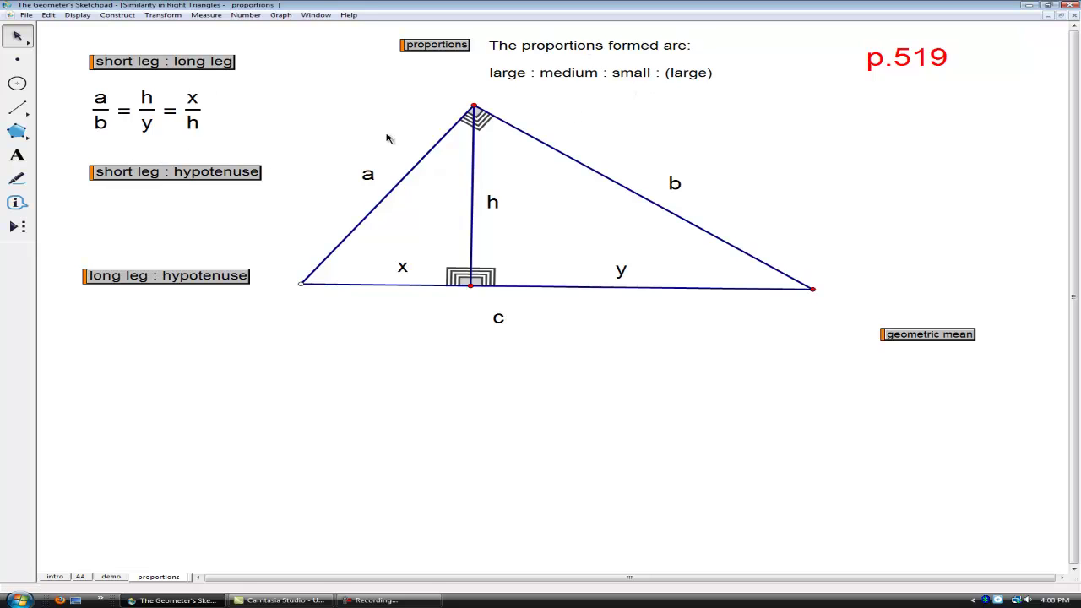
pyautogui.moveTo(302, 278); pyautogui.dragTo(386, 178)
pyautogui.moveTo(440, 113); pyautogui.dragTo(446, 106)
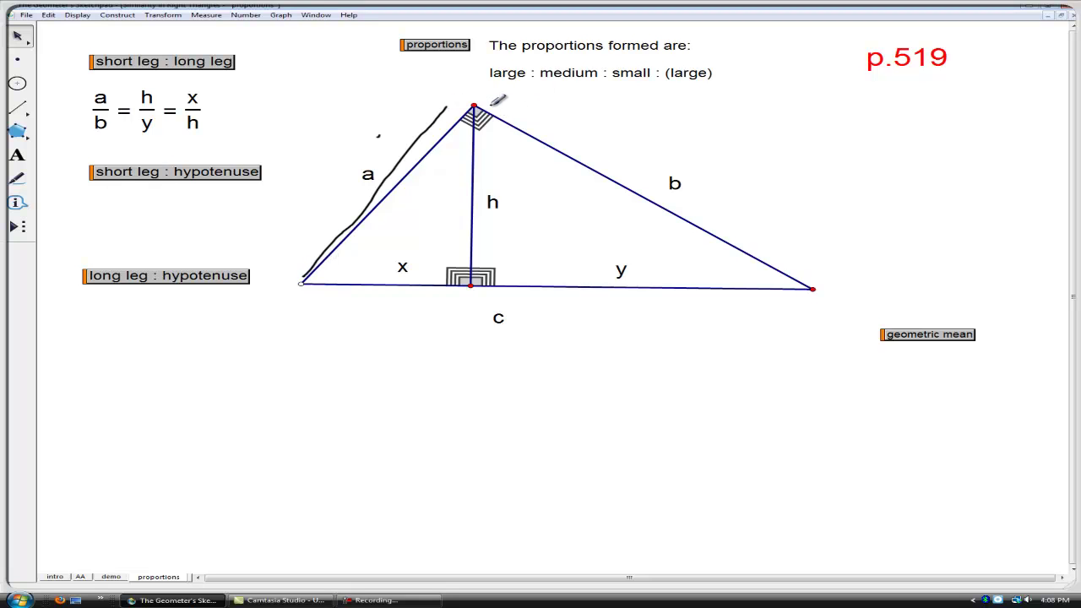
pyautogui.moveTo(556, 132); pyautogui.dragTo(675, 194)
pyautogui.moveTo(770, 248); pyautogui.dragTo(783, 255)
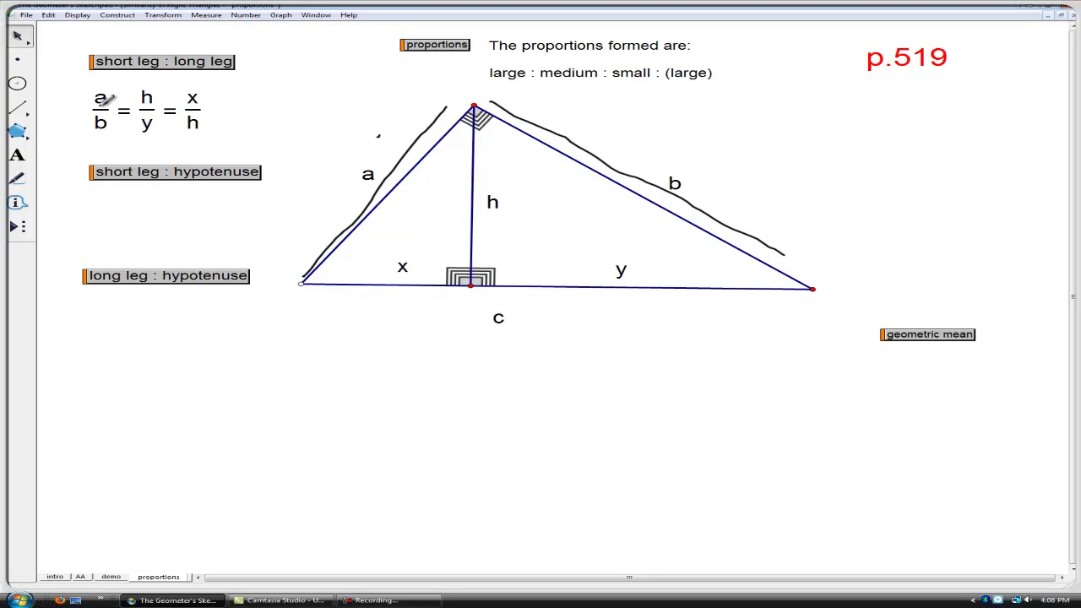
pyautogui.press('e')
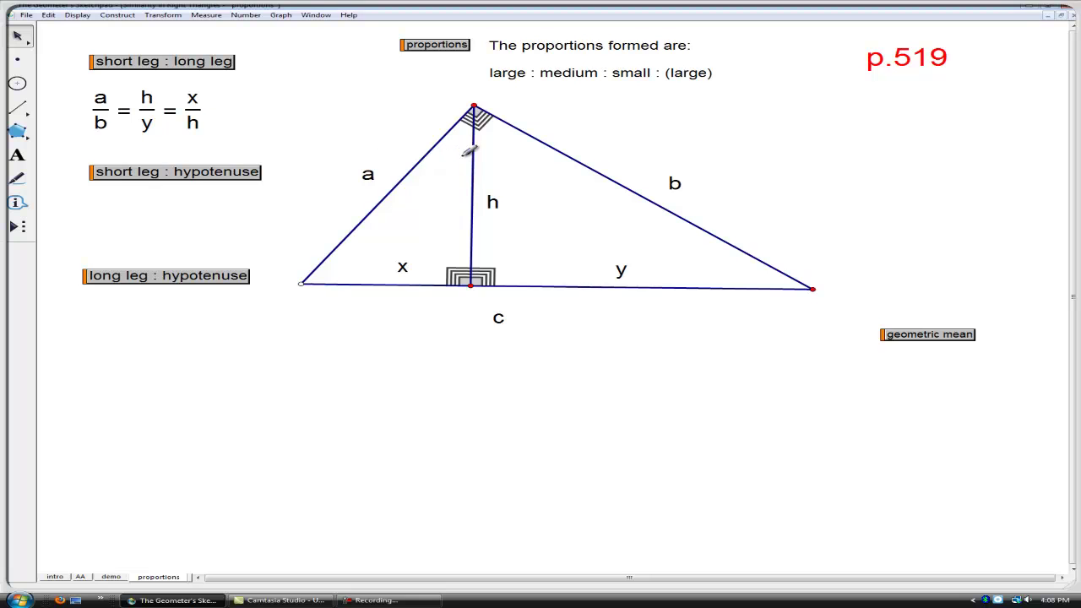
# Ink-mark h, y and x as matching sides, then reveal the short leg : hypotenuse proportion
pyautogui.moveTo(478, 123)
pyautogui.mouseDown()
pyautogui.moveTo(502, 245)
pyautogui.moveTo(714, 271)
pyautogui.mouseUp()
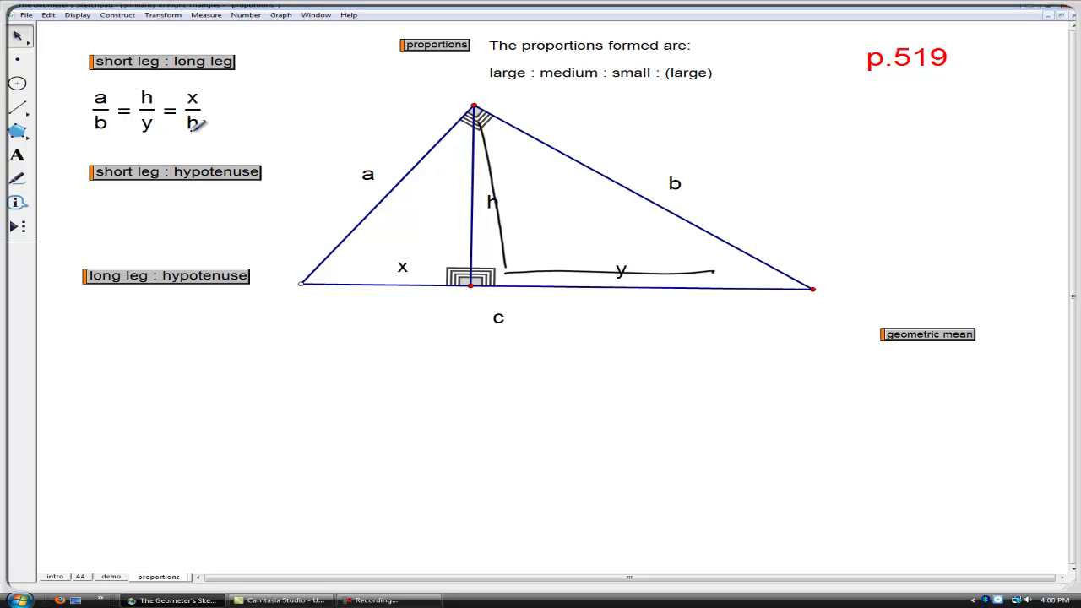
pyautogui.press('Escape')
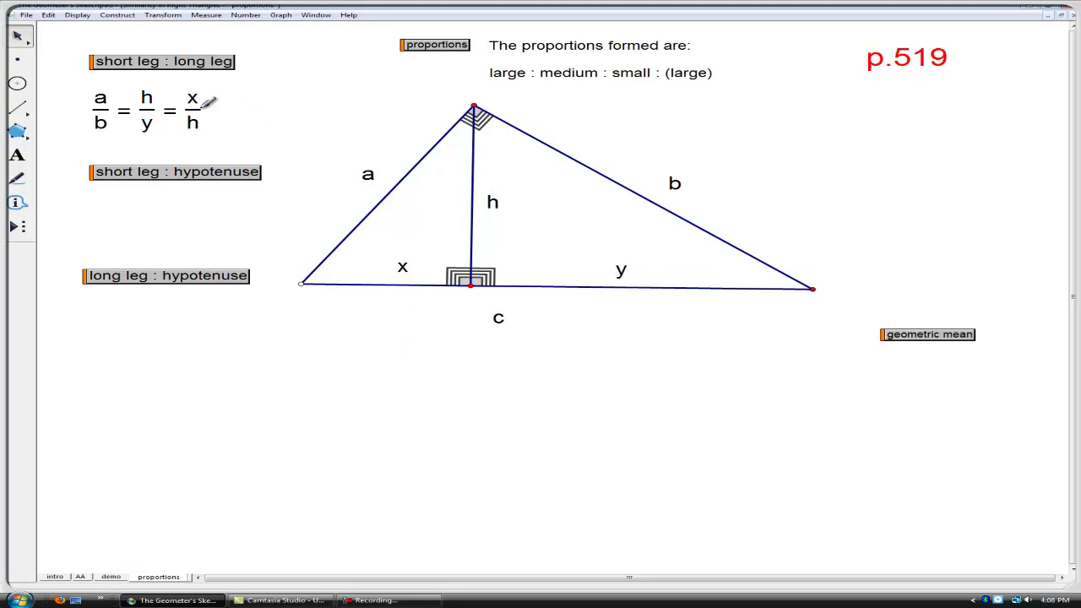
pyautogui.moveTo(310, 279); pyautogui.dragTo(447, 270)
pyautogui.moveTo(467, 133); pyautogui.dragTo(462, 262)
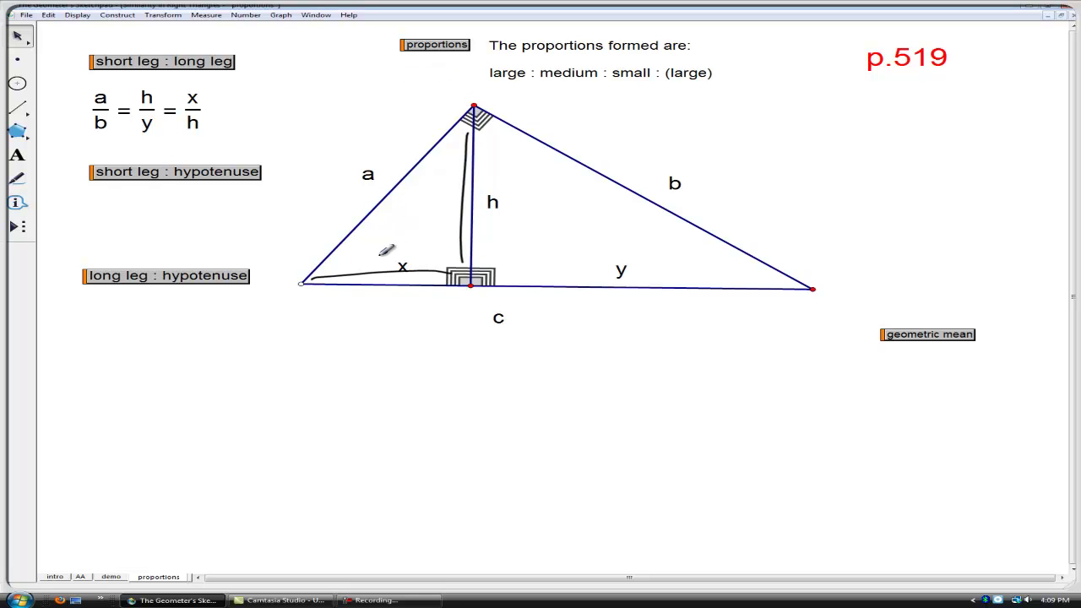
pyautogui.press('Escape')
pyautogui.click(225, 175)
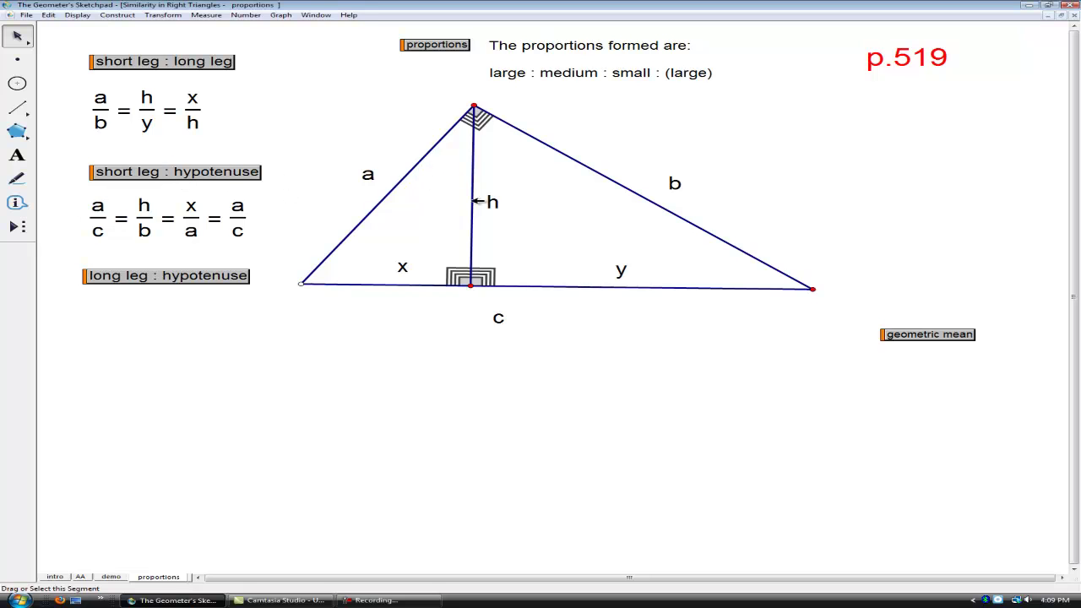
# Trace sides a and c, then altitude h and side b in ink, erasing after each pair
pyautogui.moveTo(301, 280); pyautogui.dragTo(460, 101)
pyautogui.moveTo(311, 287); pyautogui.dragTo(801, 293)
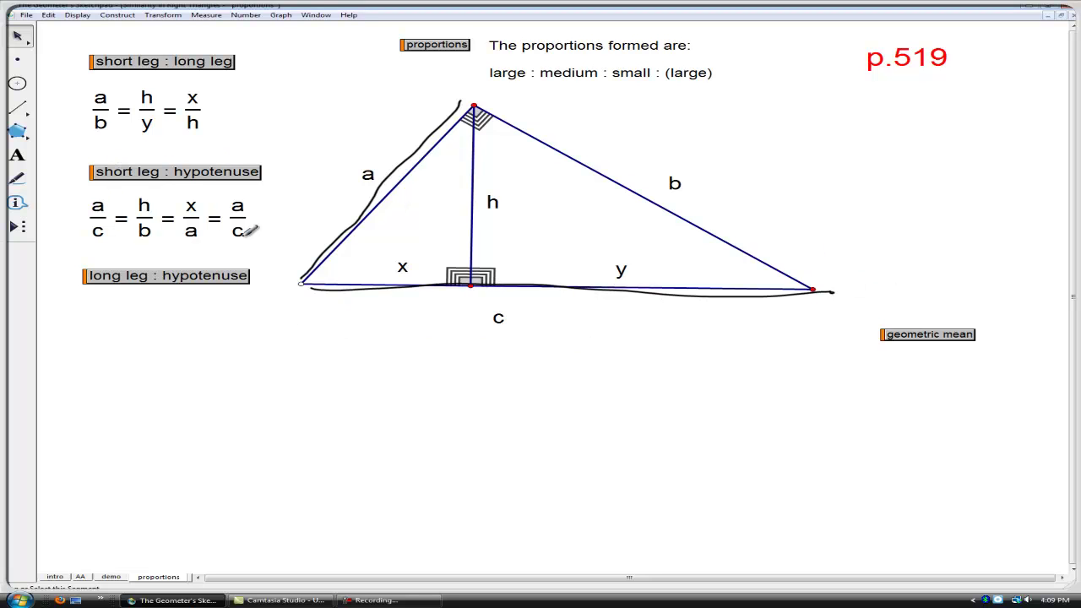
pyautogui.press('Escape')
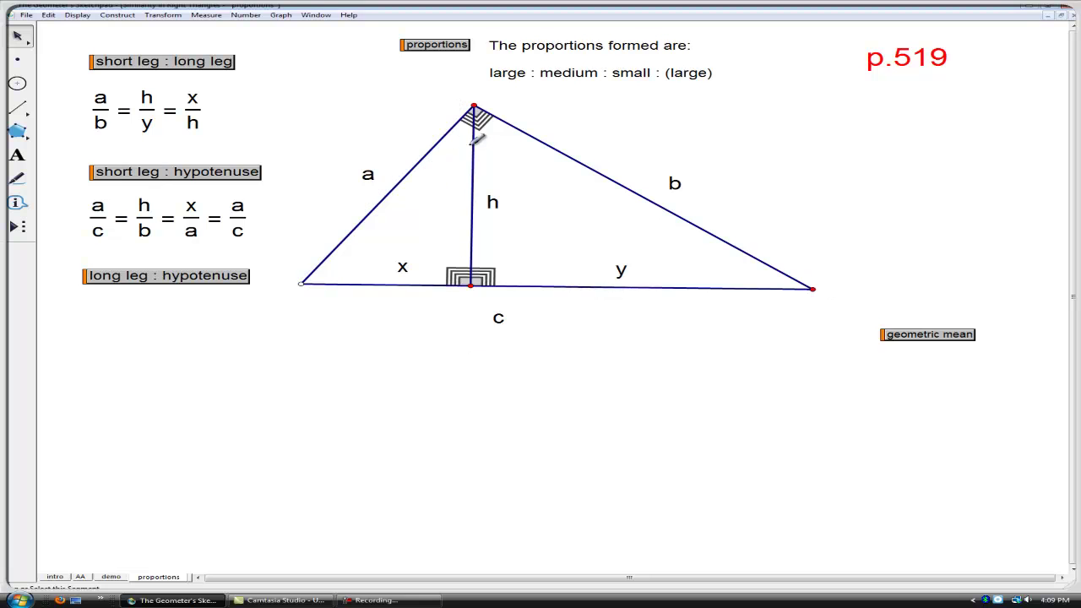
pyautogui.moveTo(476, 111); pyautogui.dragTo(485, 207)
pyautogui.moveTo(490, 107)
pyautogui.mouseDown()
pyautogui.moveTo(579, 144)
pyautogui.moveTo(791, 291)
pyautogui.mouseUp()
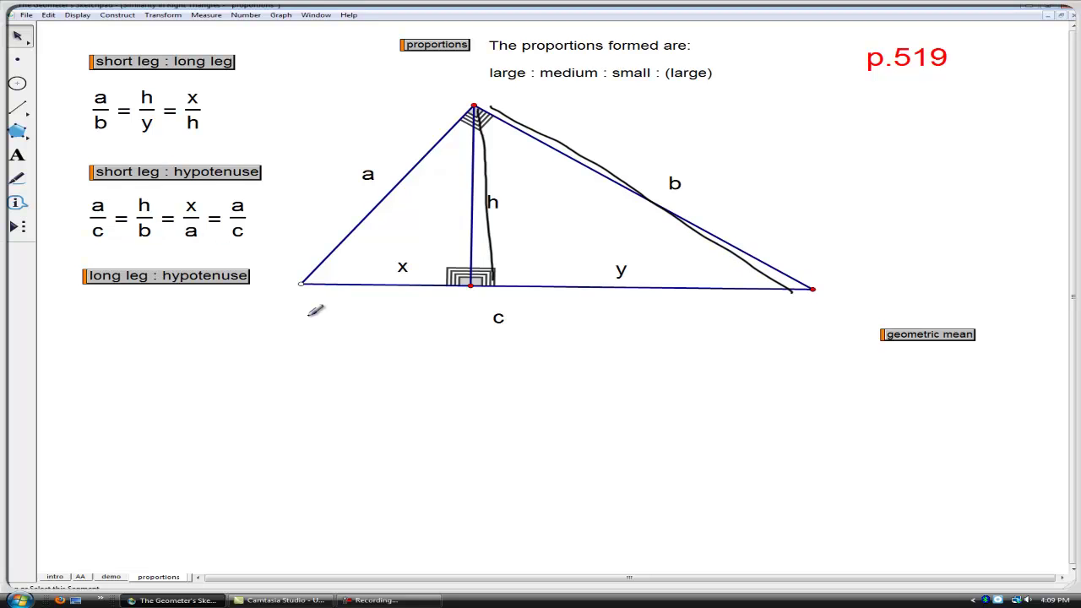
pyautogui.press('e')
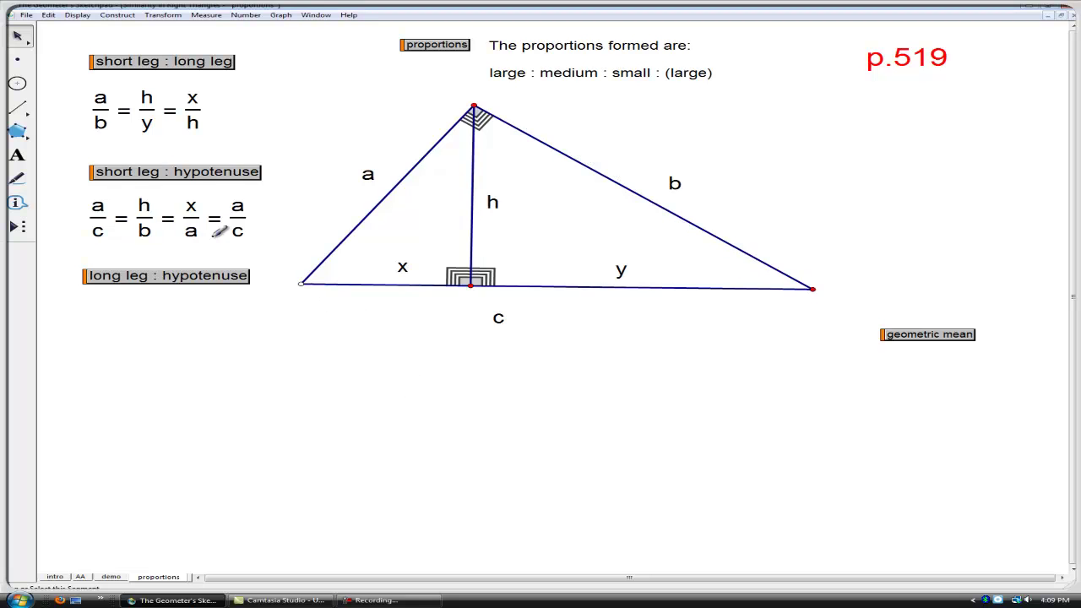
# Trace x and side a, erase them, and reveal the long leg : hypotenuse proportion b/c = y/b = h/a
pyautogui.moveTo(434, 274); pyautogui.dragTo(448, 276)
pyautogui.moveTo(306, 277); pyautogui.dragTo(444, 87)
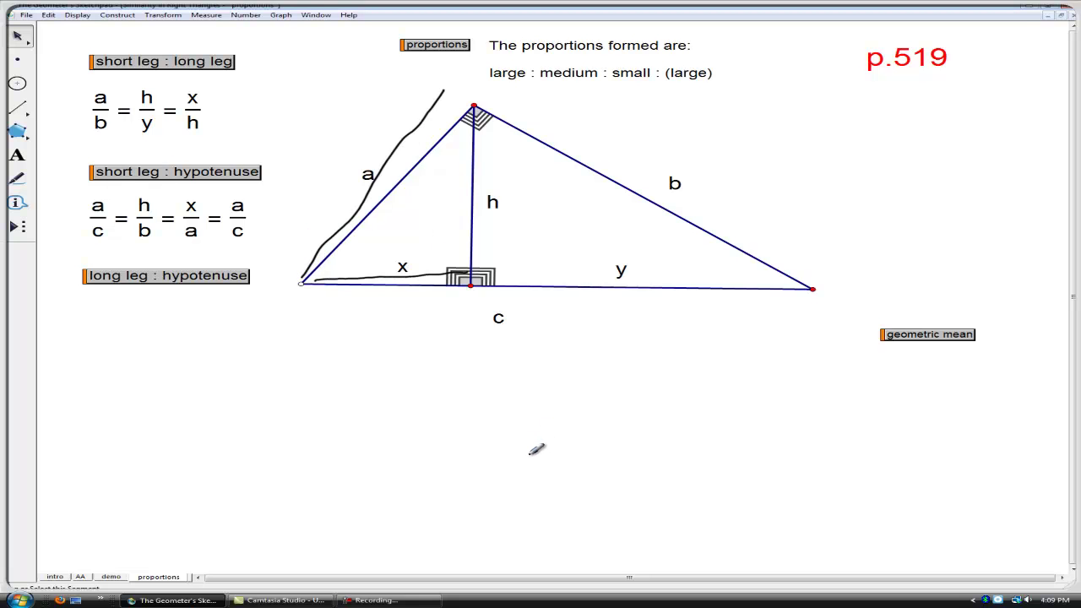
pyautogui.press('e')
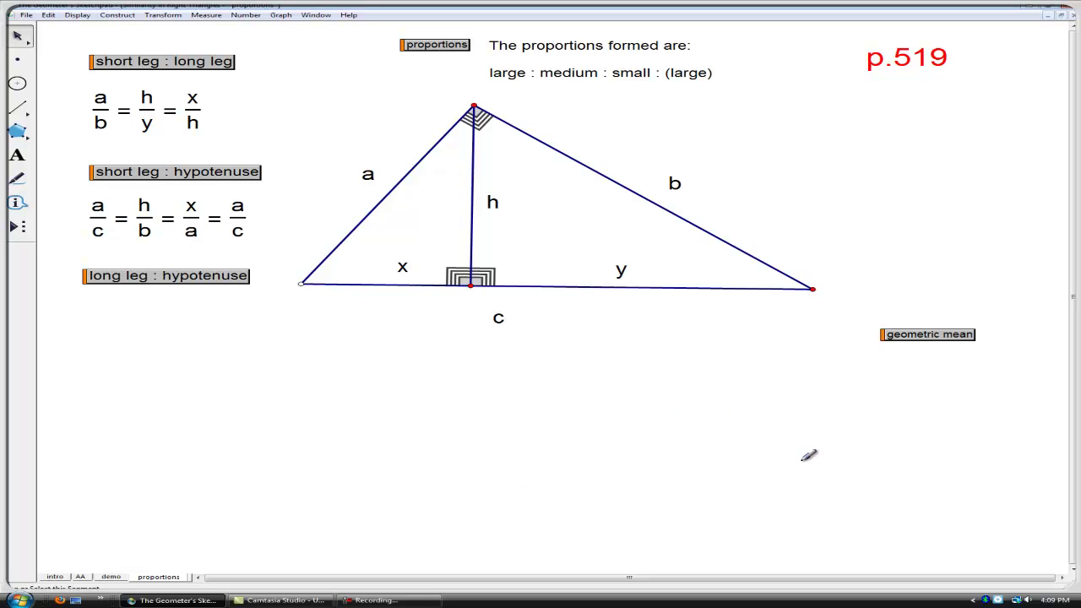
pyautogui.click(165, 275)
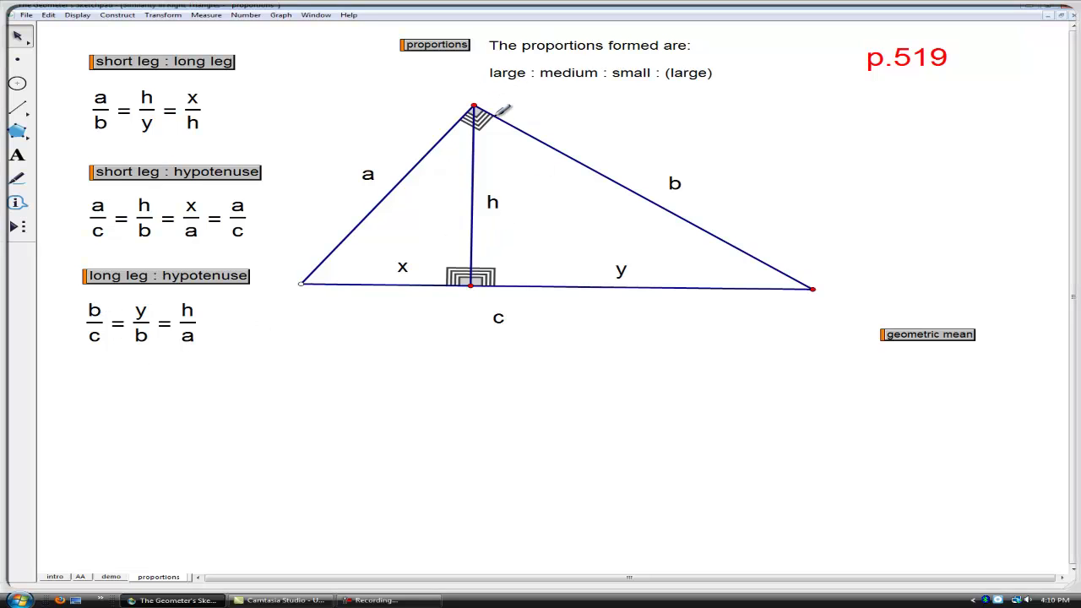
# Trace side b and hypotenuse c, undo them, and bring up the Geometric Mean note
pyautogui.moveTo(649, 188); pyautogui.dragTo(816, 281)
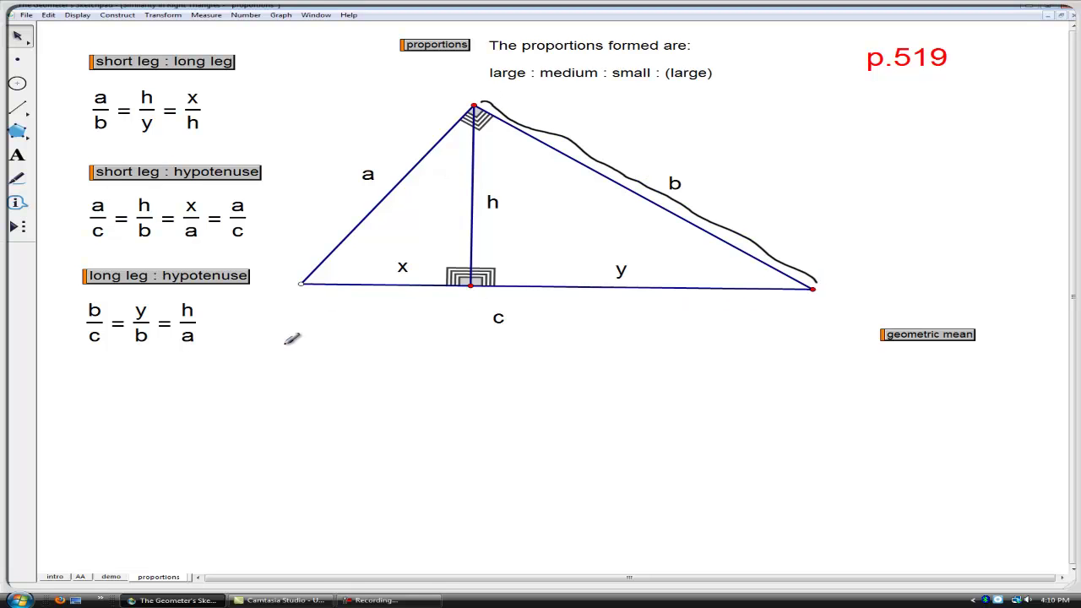
pyautogui.moveTo(315, 296); pyautogui.dragTo(867, 293)
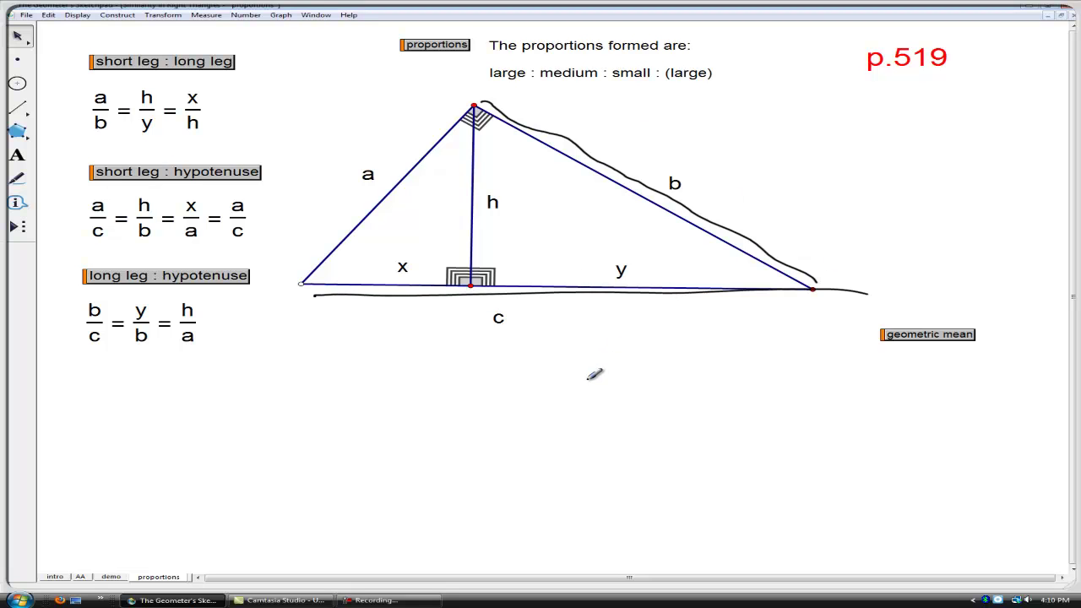
pyautogui.hotkey('ctrl', 'z')
pyautogui.hotkey('ctrl', 'z')
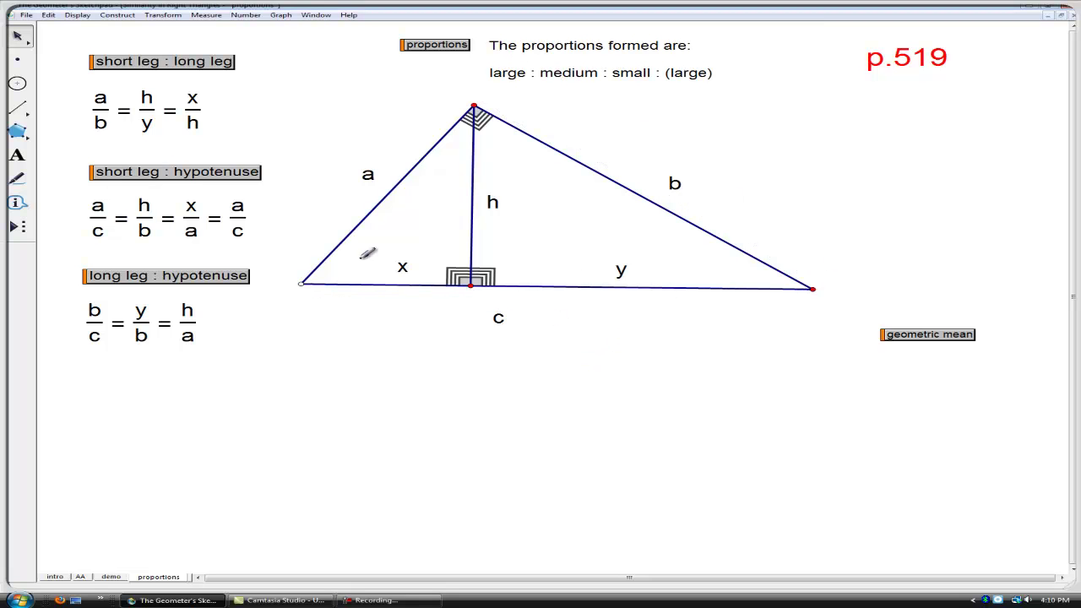
pyautogui.click(152, 348)
# Underline y and trace b, clear the ink, then trace altitude h and side a
pyautogui.moveTo(556, 277); pyautogui.dragTo(749, 290)
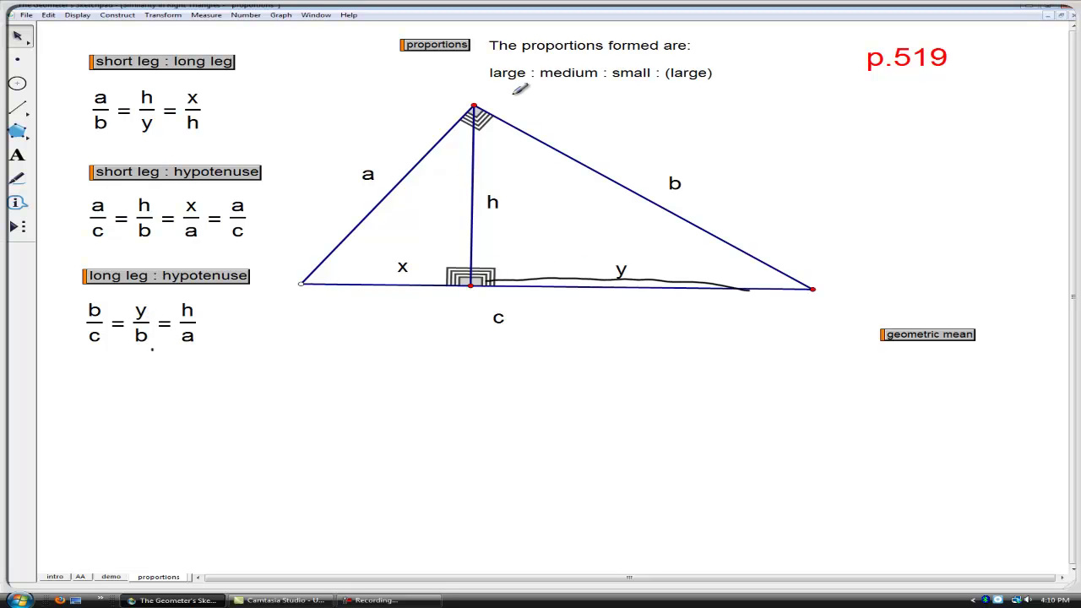
pyautogui.moveTo(500, 105); pyautogui.dragTo(817, 291)
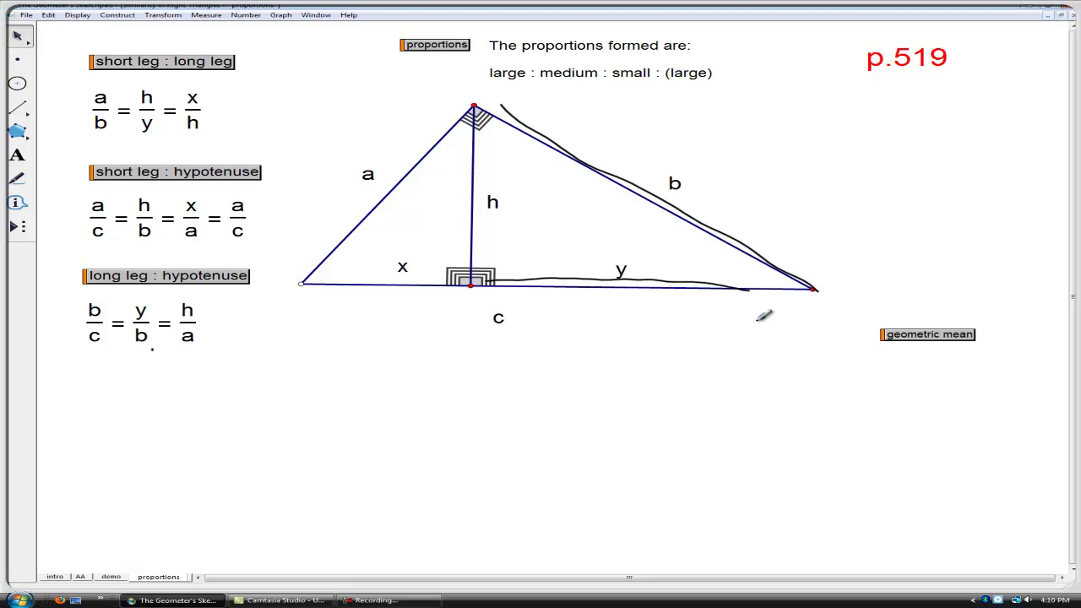
pyautogui.doubleClick(511, 470)
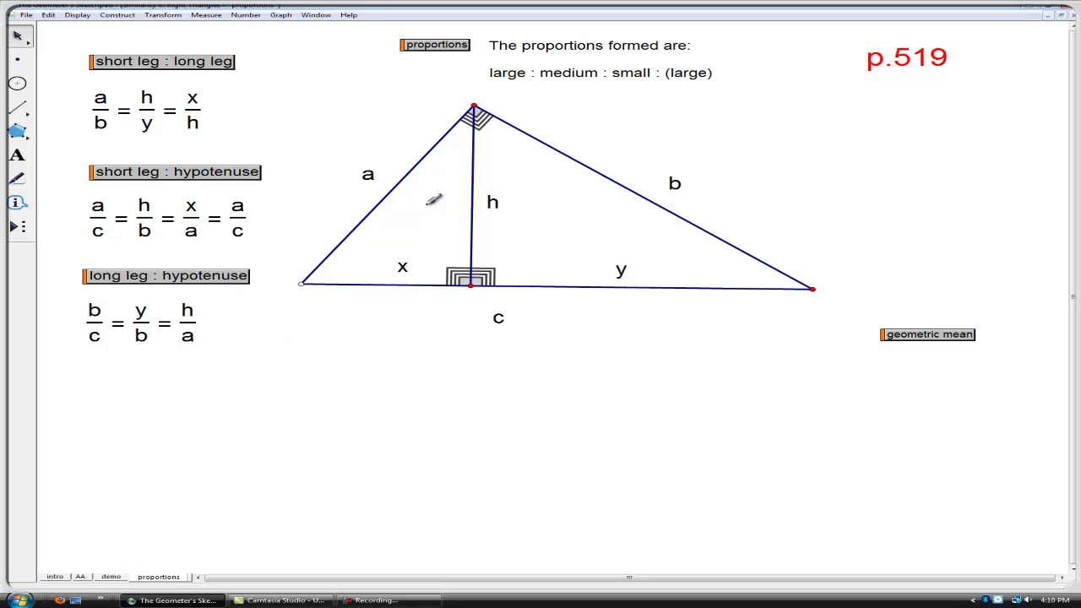
pyautogui.moveTo(473, 187); pyautogui.dragTo(481, 283)
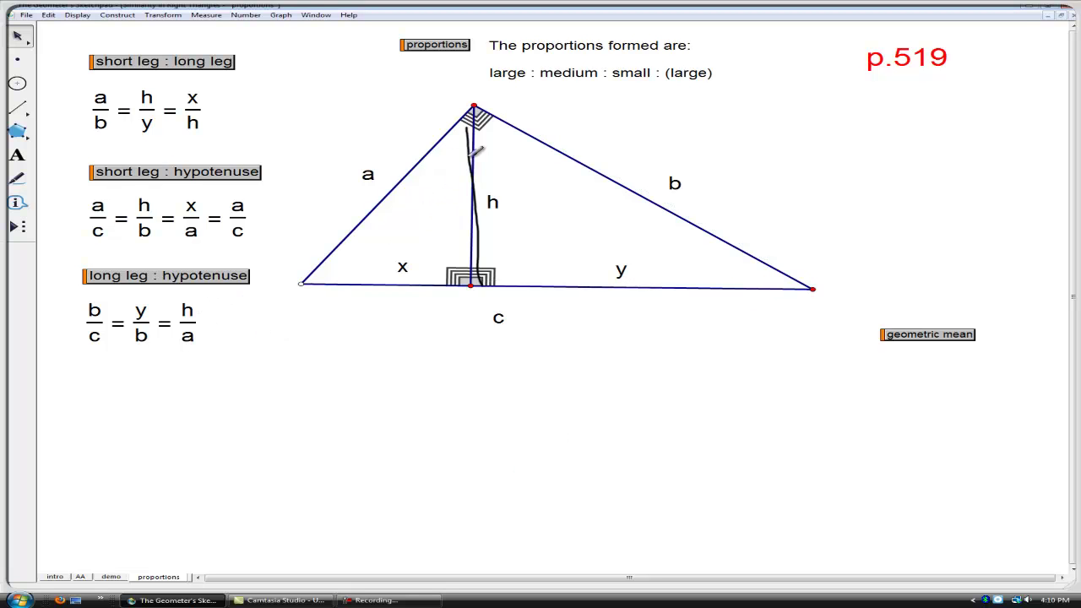
pyautogui.moveTo(473, 109); pyautogui.dragTo(312, 293)
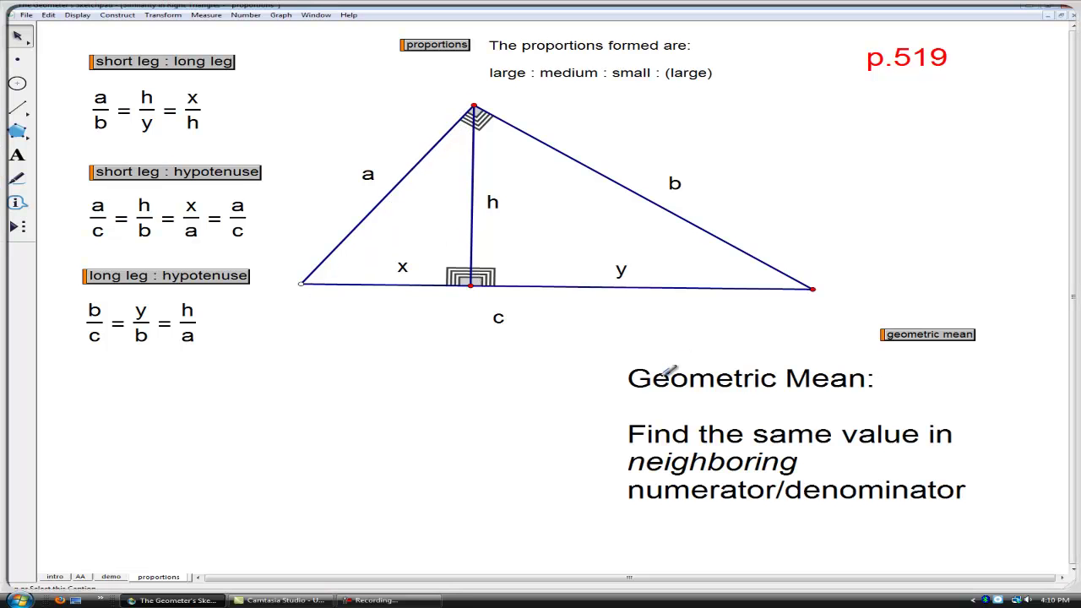
# Mark the Geometric Mean heading, box h/y = x/h in ink, and write x/h = h/y
pyautogui.moveTo(619, 408)
pyautogui.mouseDown()
pyautogui.moveTo(943, 407)
pyautogui.moveTo(927, 367)
pyautogui.moveTo(912, 361)
pyautogui.moveTo(596, 366)
pyautogui.mouseUp()
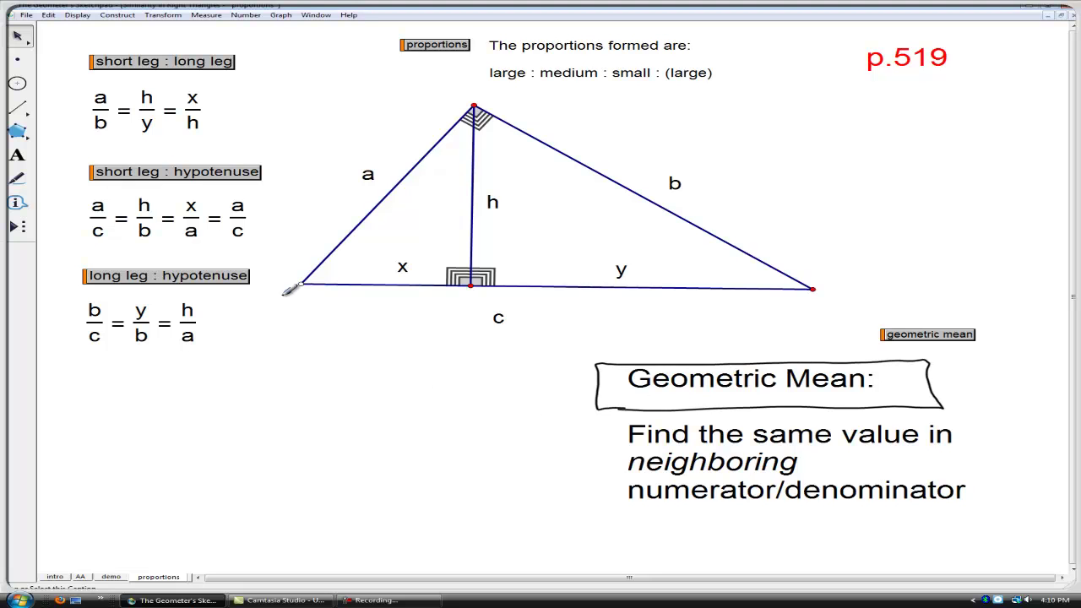
pyautogui.press('w')
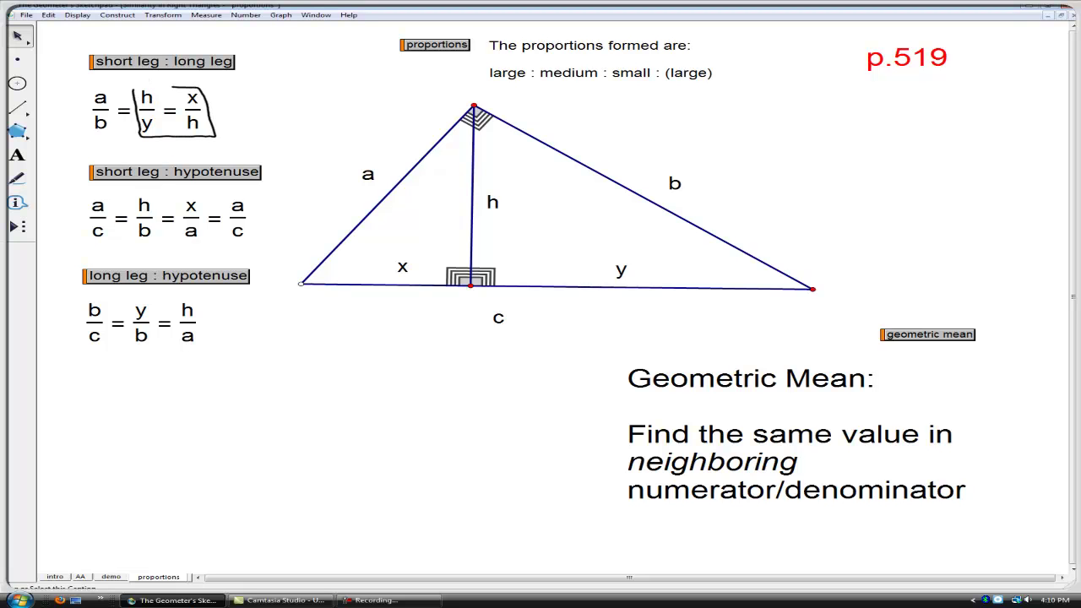
pyautogui.moveTo(133, 97); pyautogui.dragTo(130, 86)
pyautogui.moveTo(255, 89); pyautogui.dragTo(273, 107)
pyautogui.moveTo(274, 90)
pyautogui.mouseDown()
pyautogui.moveTo(254, 107)
pyautogui.moveTo(288, 111)
pyautogui.mouseUp()
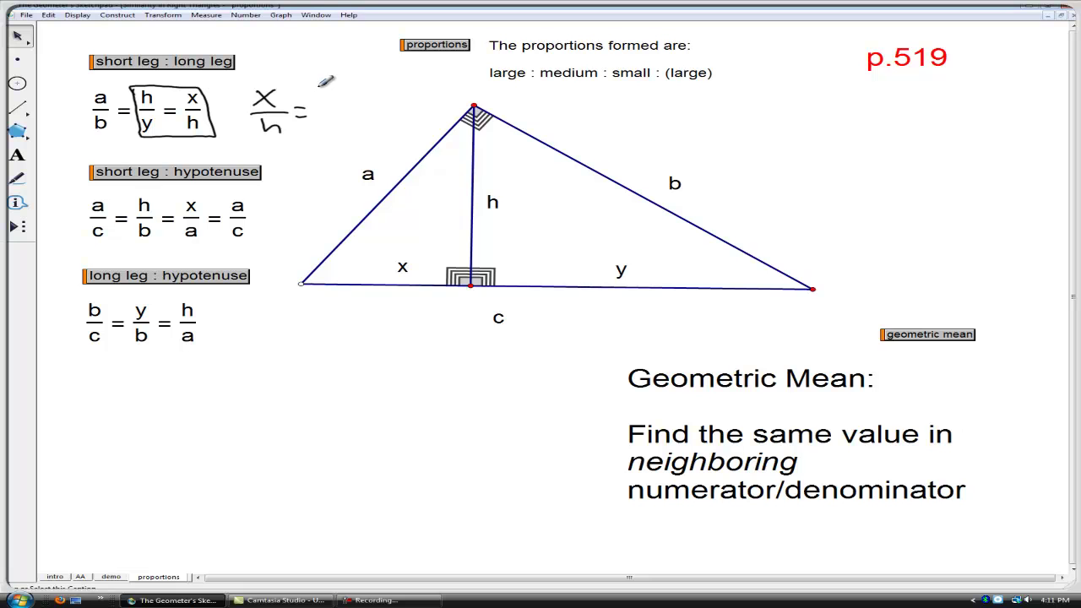
pyautogui.moveTo(319, 86)
pyautogui.mouseDown()
pyautogui.moveTo(317, 116)
pyautogui.moveTo(326, 156)
pyautogui.mouseUp()
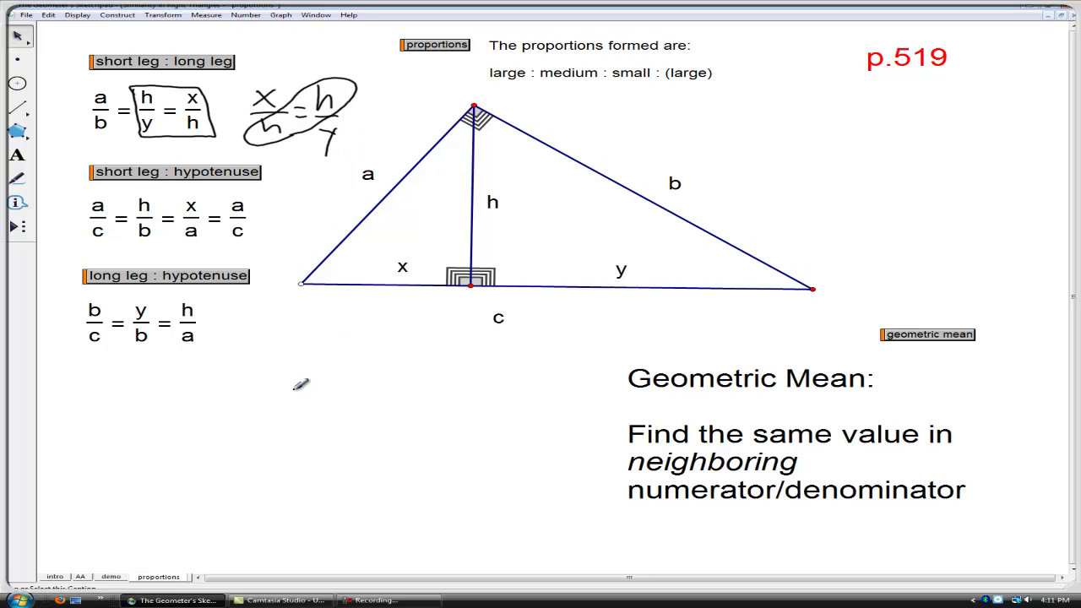
# Ink an arrow to h² = xy and h = √xy, underline the heading, then clear the ink
pyautogui.moveTo(301, 128)
pyautogui.mouseDown()
pyautogui.moveTo(277, 251)
pyautogui.moveTo(297, 401)
pyautogui.moveTo(332, 401)
pyautogui.moveTo(328, 459)
pyautogui.moveTo(341, 427)
pyautogui.moveTo(375, 444)
pyautogui.mouseUp()
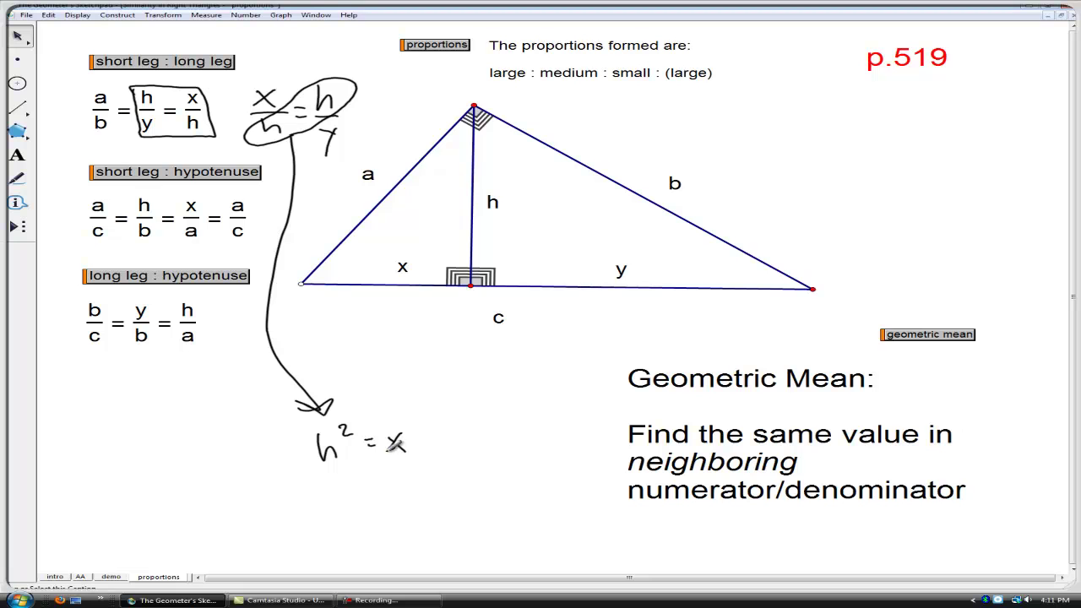
pyautogui.moveTo(422, 437); pyautogui.dragTo(426, 462)
pyautogui.moveTo(331, 478)
pyautogui.mouseDown()
pyautogui.moveTo(332, 503)
pyautogui.moveTo(461, 485)
pyautogui.mouseUp()
pyautogui.moveTo(412, 486); pyautogui.dragTo(452, 501)
pyautogui.moveTo(465, 483); pyautogui.dragTo(457, 524)
pyautogui.moveTo(629, 385); pyautogui.dragTo(812, 394)
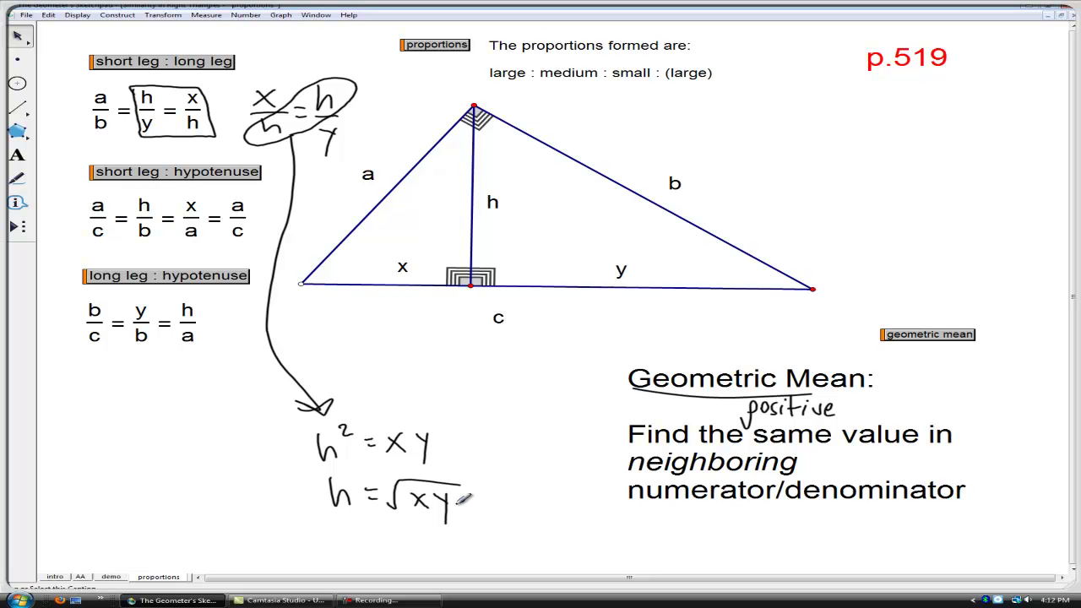
pyautogui.press('e')
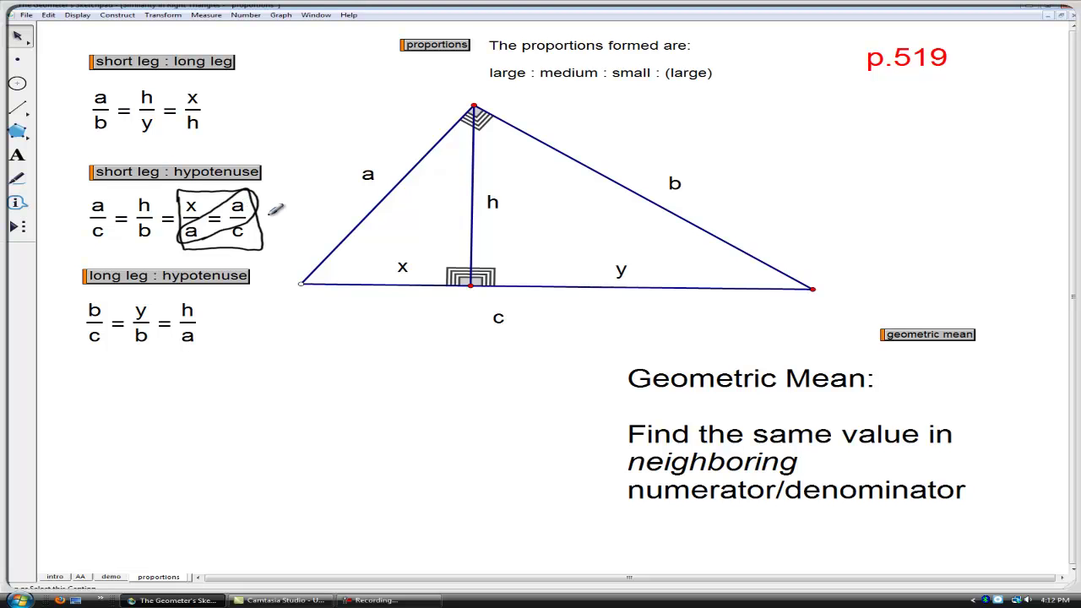
pyautogui.moveTo(258, 247)
pyautogui.mouseDown()
pyautogui.moveTo(292, 320)
pyautogui.moveTo(306, 355)
pyautogui.mouseUp()
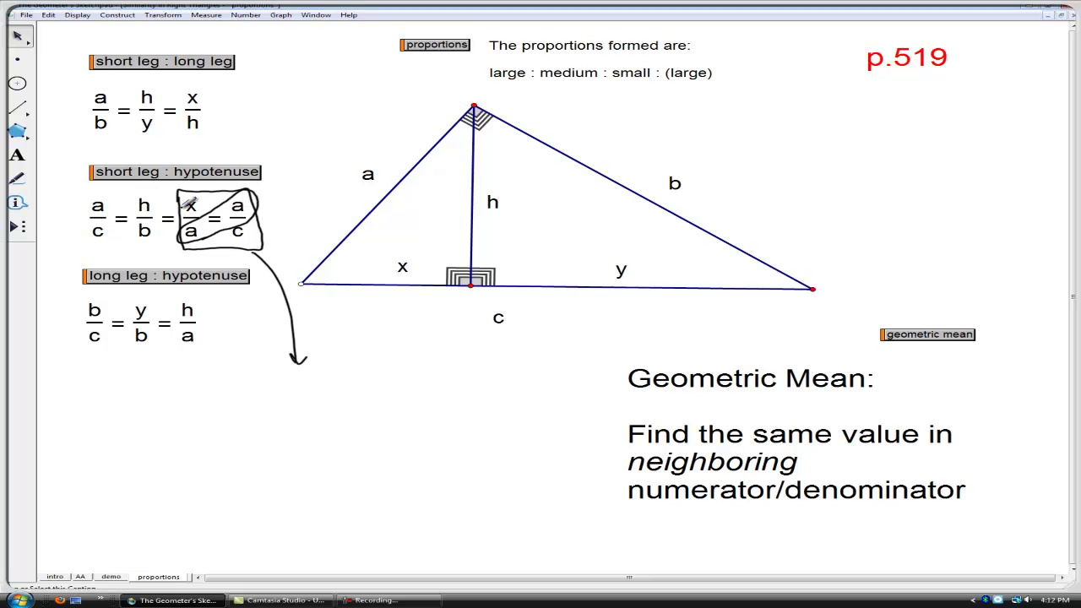
pyautogui.moveTo(304, 391); pyautogui.dragTo(313, 408)
pyautogui.moveTo(314, 369)
pyautogui.mouseDown()
pyautogui.moveTo(387, 401)
pyautogui.moveTo(383, 391)
pyautogui.moveTo(426, 397)
pyautogui.mouseUp()
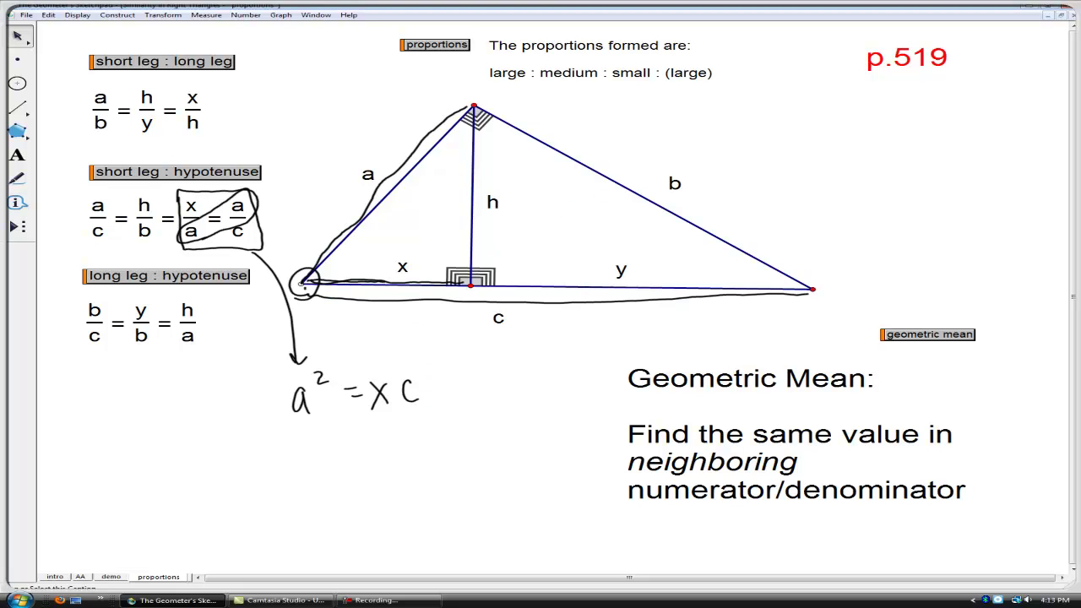
pyautogui.moveTo(311, 443); pyautogui.dragTo(314, 464)
pyautogui.moveTo(367, 429); pyautogui.dragTo(451, 427)
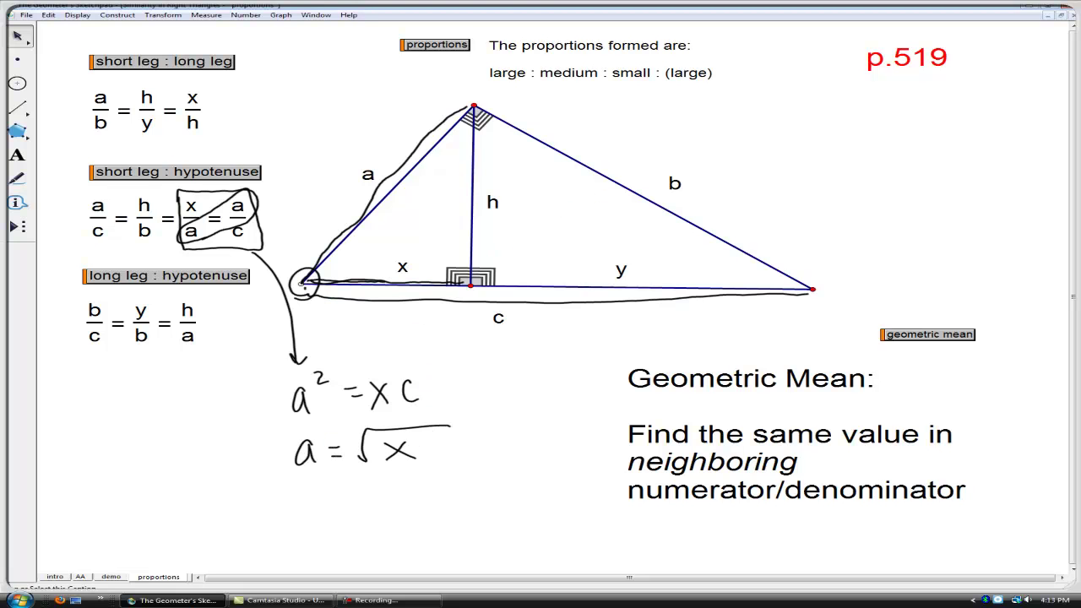
pyautogui.press('e')
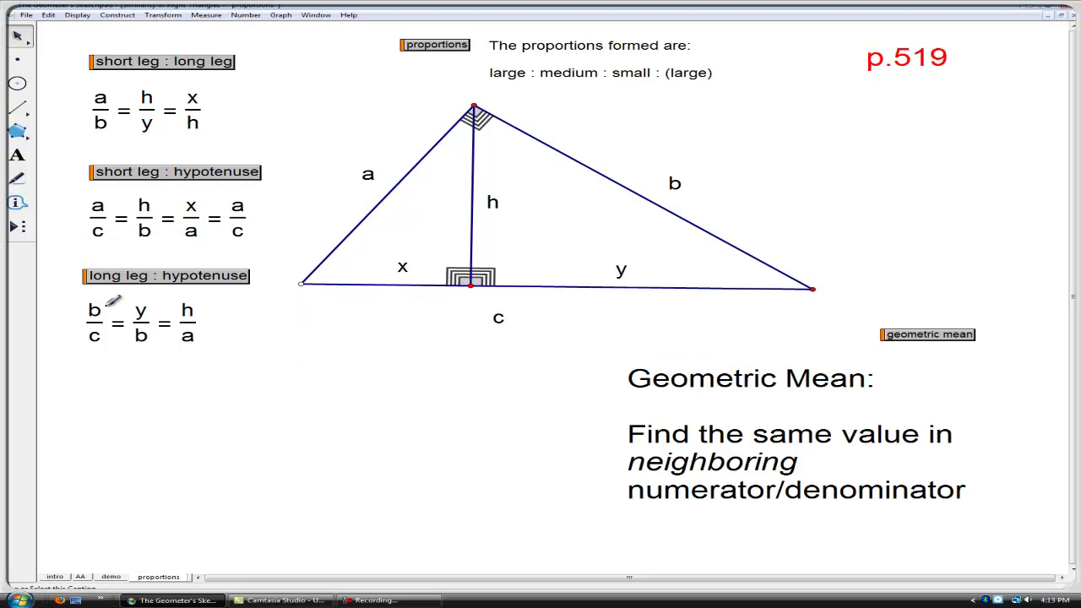
pyautogui.moveTo(80, 300); pyautogui.dragTo(77, 320)
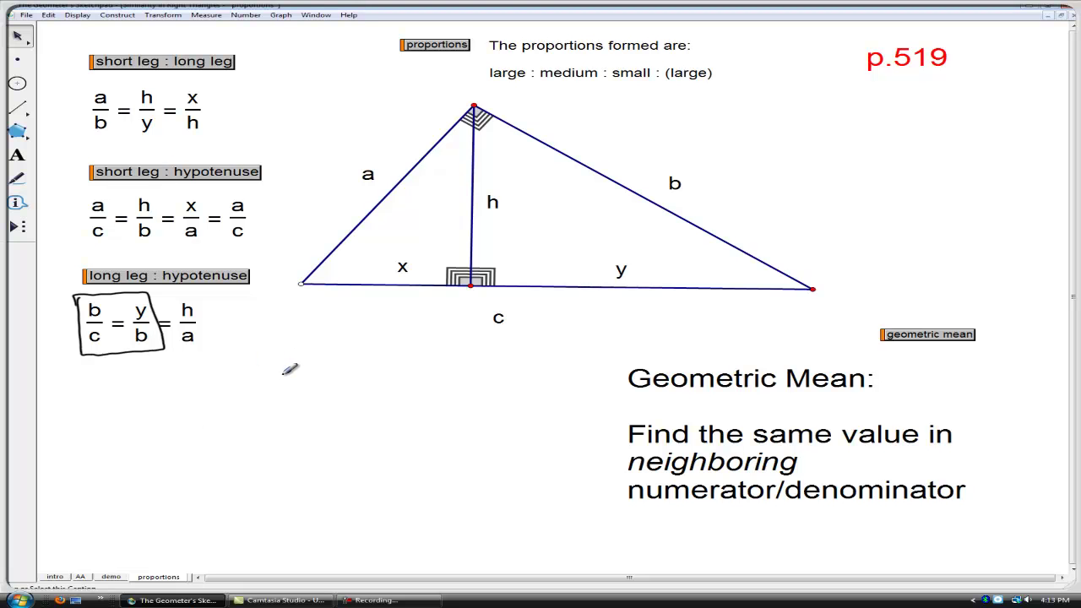
pyautogui.moveTo(271, 429); pyautogui.dragTo(313, 424)
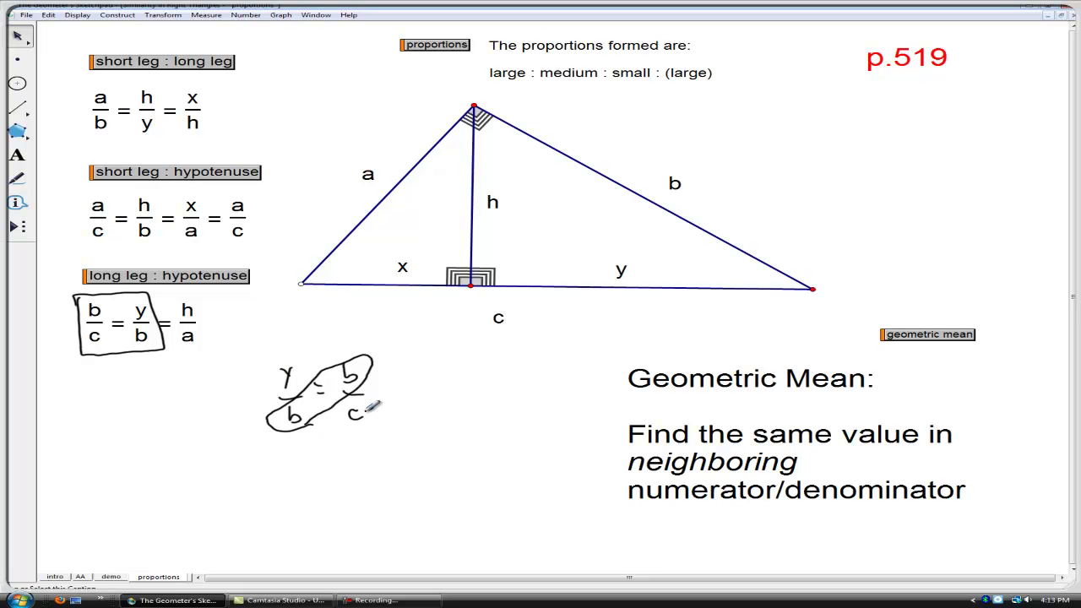
pyautogui.press('e')
pyautogui.press('Escape')
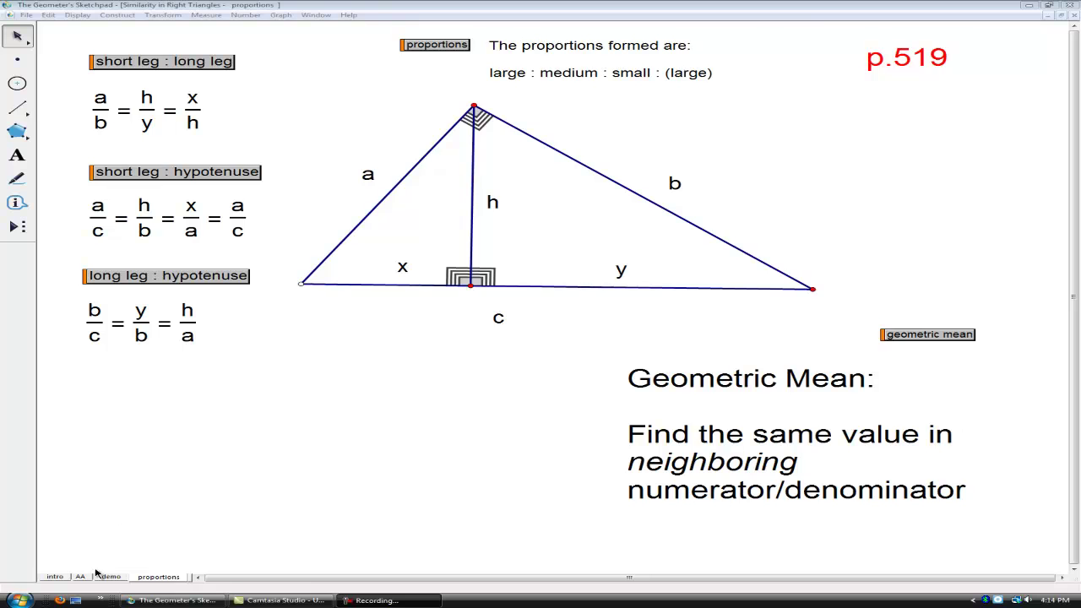
# On the AA sheet, toggle the small, medium (green) and large triangle fills, ending with the large one cyan
pyautogui.click(108, 577)
pyautogui.click(81, 576)
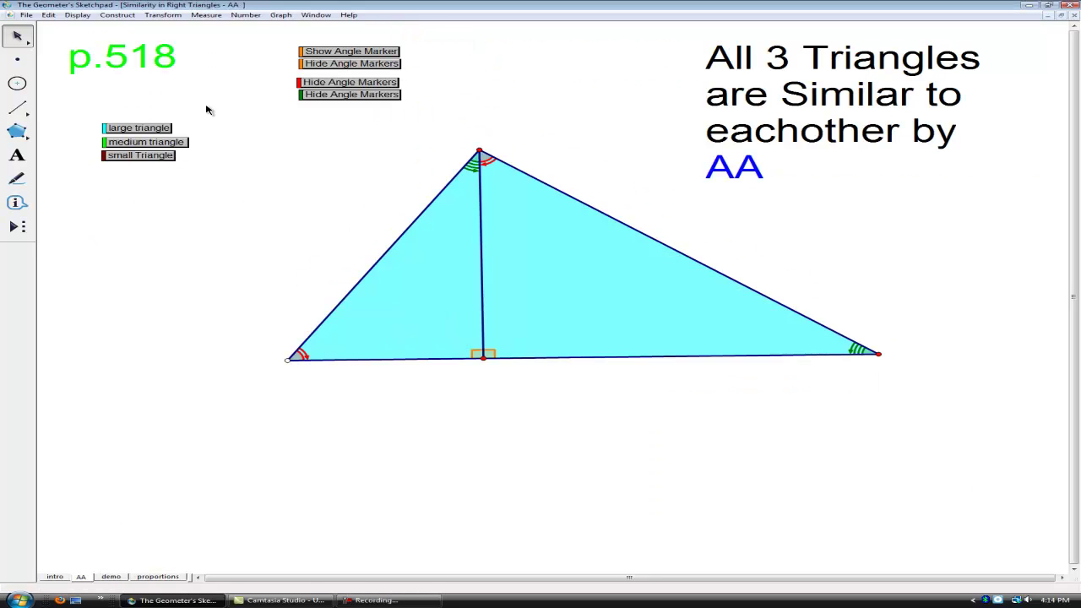
pyautogui.click(160, 128)
pyautogui.click(150, 156)
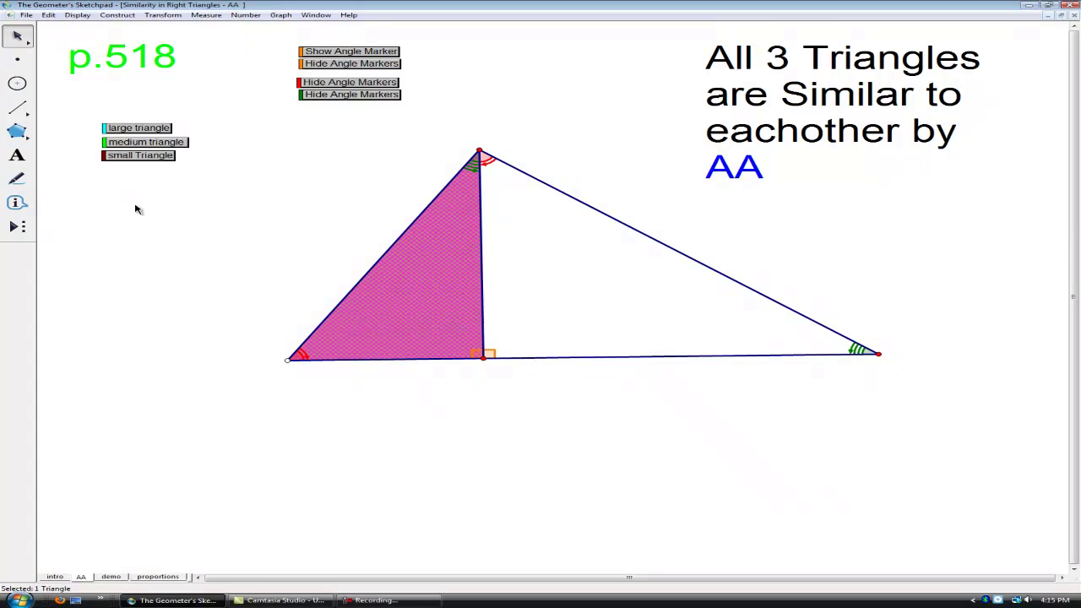
pyautogui.click(139, 144)
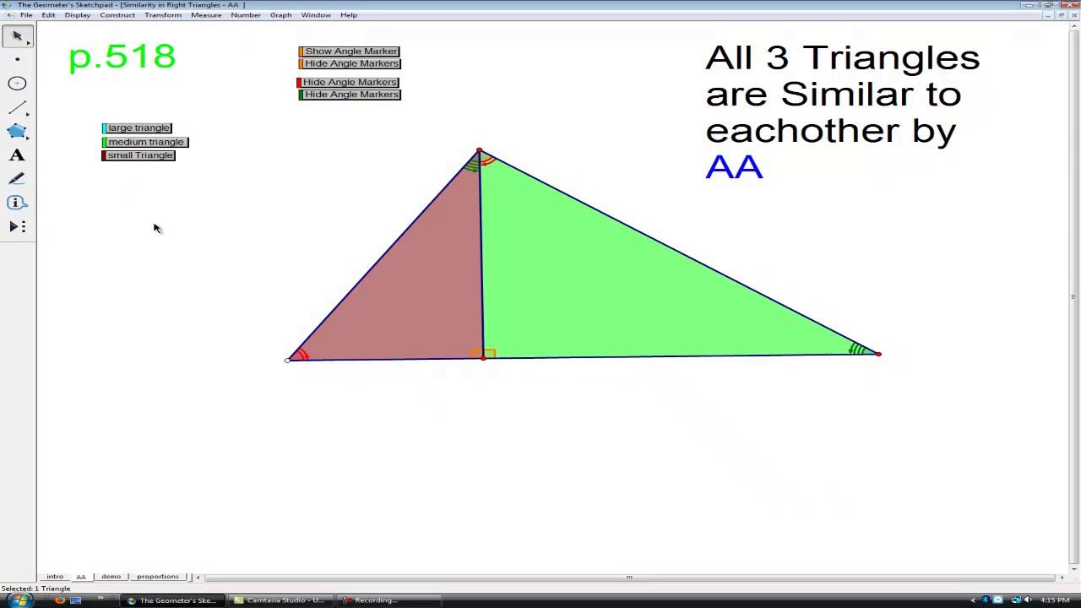
pyautogui.click(141, 156)
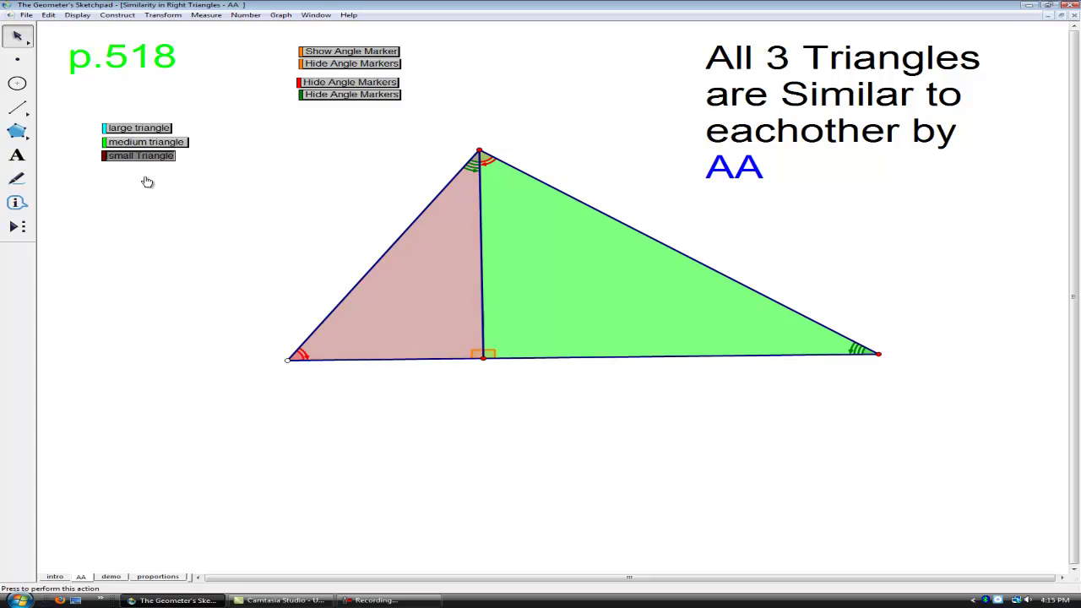
pyautogui.click(148, 142)
pyautogui.click(152, 128)
pyautogui.click(147, 222)
# On the proportions sheet, ink-trace altitude h and the base under x and y, then erase
pyautogui.click(158, 576)
pyautogui.moveTo(474, 108); pyautogui.dragTo(476, 270)
pyautogui.moveTo(312, 279); pyautogui.dragTo(787, 278)
pyautogui.press('e')
# Trace side a, segment x and the base, erase them, then trace side b
pyautogui.moveTo(298, 275); pyautogui.dragTo(417, 108)
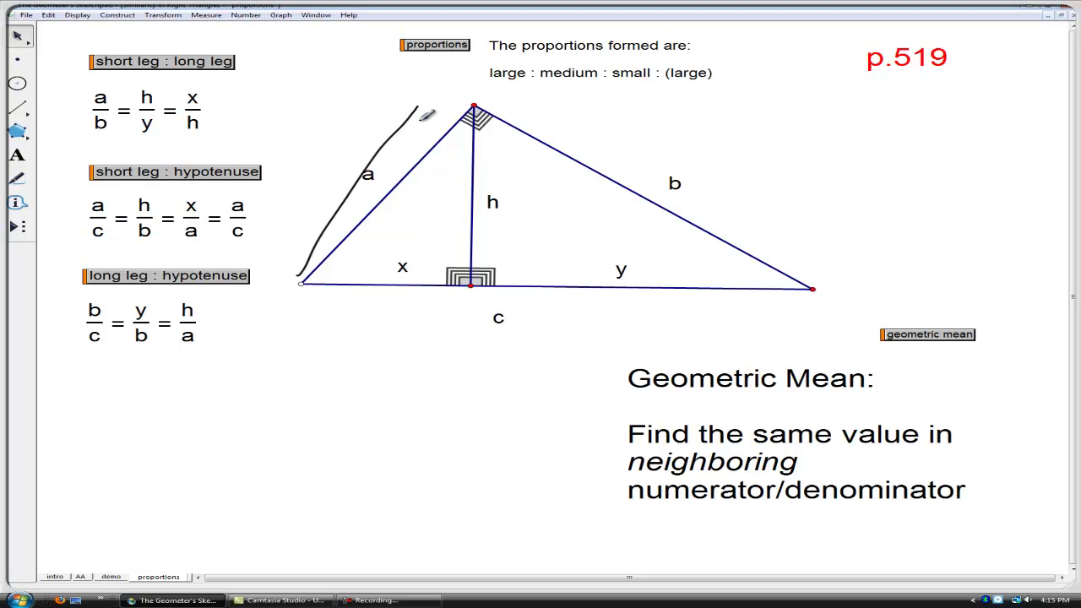
pyautogui.moveTo(312, 288); pyautogui.dragTo(447, 275)
pyautogui.moveTo(380, 306); pyautogui.dragTo(812, 304)
pyautogui.press('e')
pyautogui.moveTo(490, 101)
pyautogui.mouseDown()
pyautogui.moveTo(684, 189)
pyautogui.moveTo(839, 287)
pyautogui.mouseUp()
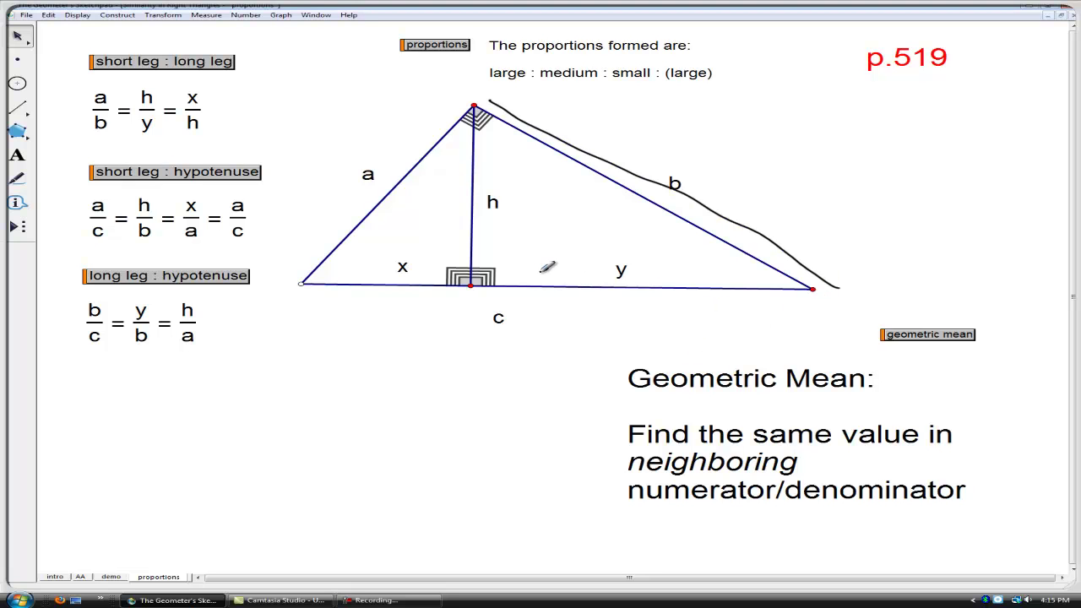